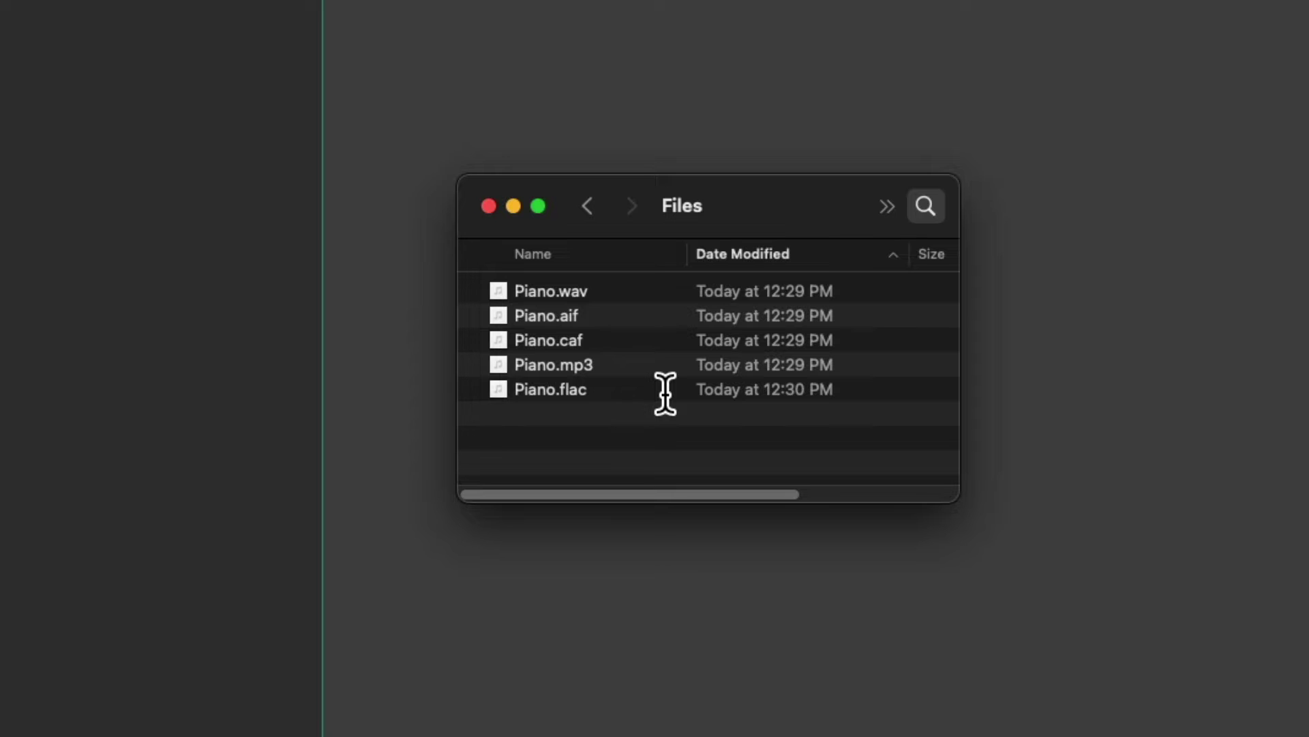
Drag all five Piano files into the arrange view, then delete their track to empty the project.
key("super+a")
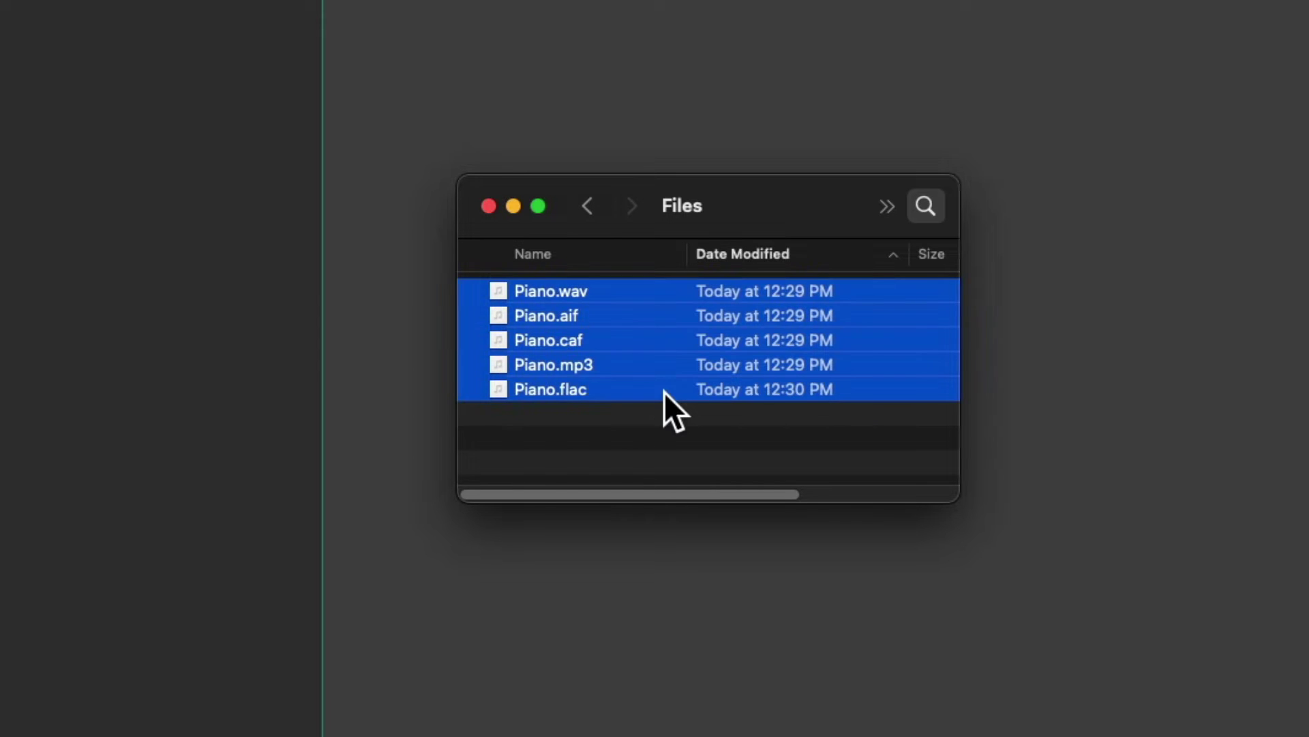
left_click_drag(617, 292, 385, 62)
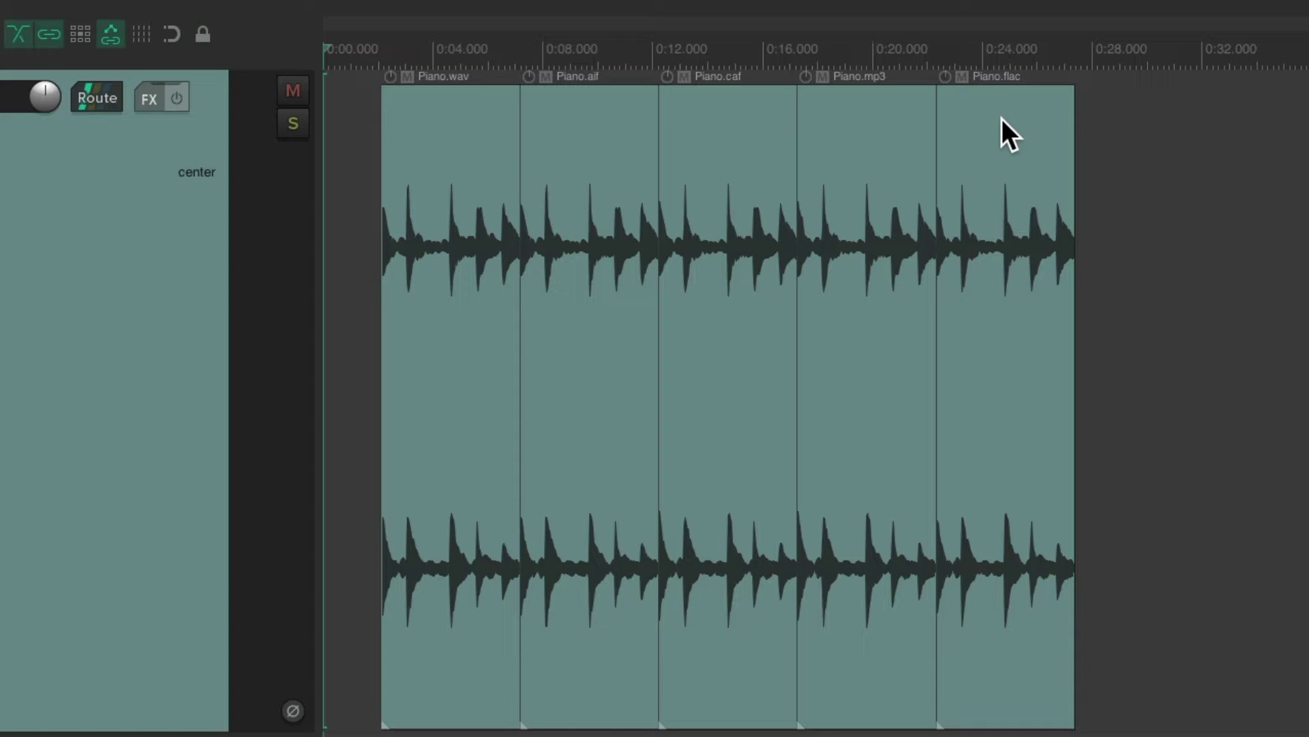
key("Delete")
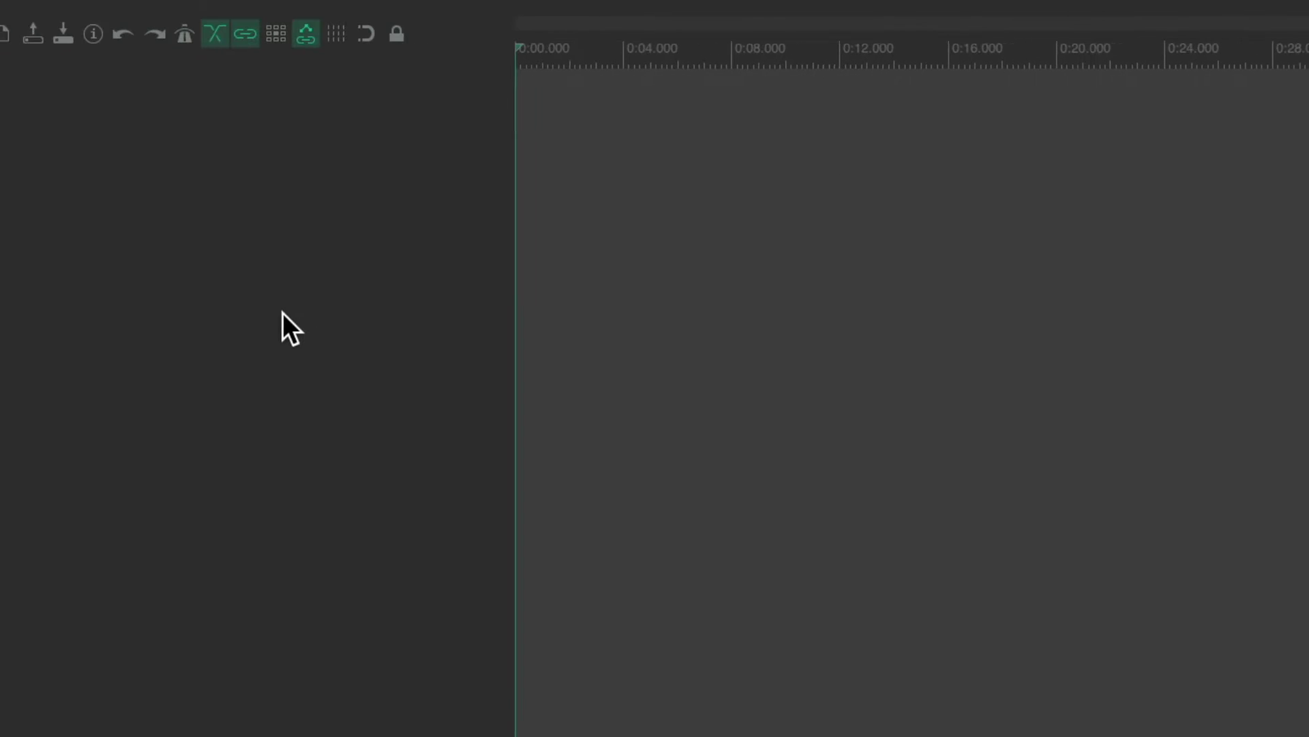
Add a new track named Guitar.
double_click(87, 251)
double_click(173, 95)
type("Guitar")
key("Return")
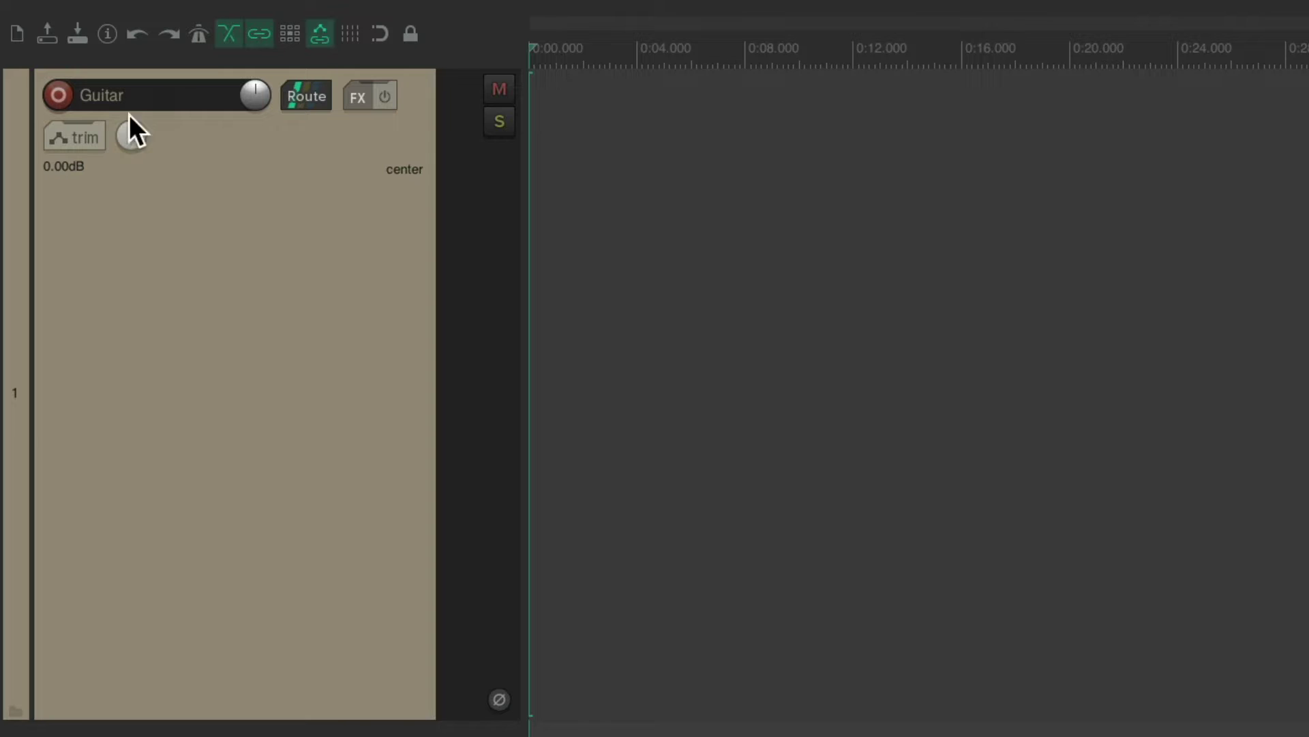
Arm the Guitar track and record a roughly five-second Guitar.wav take.
left_click(59, 97)
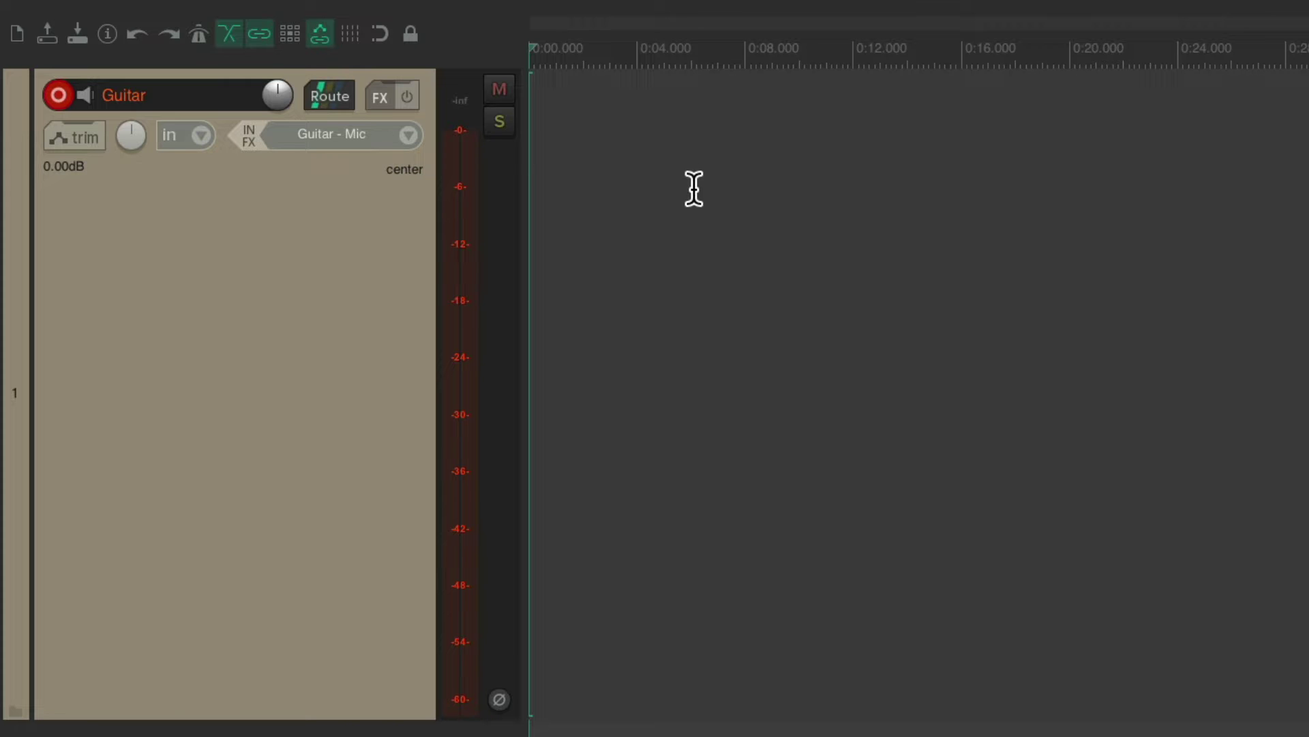
key("ctrl+r")
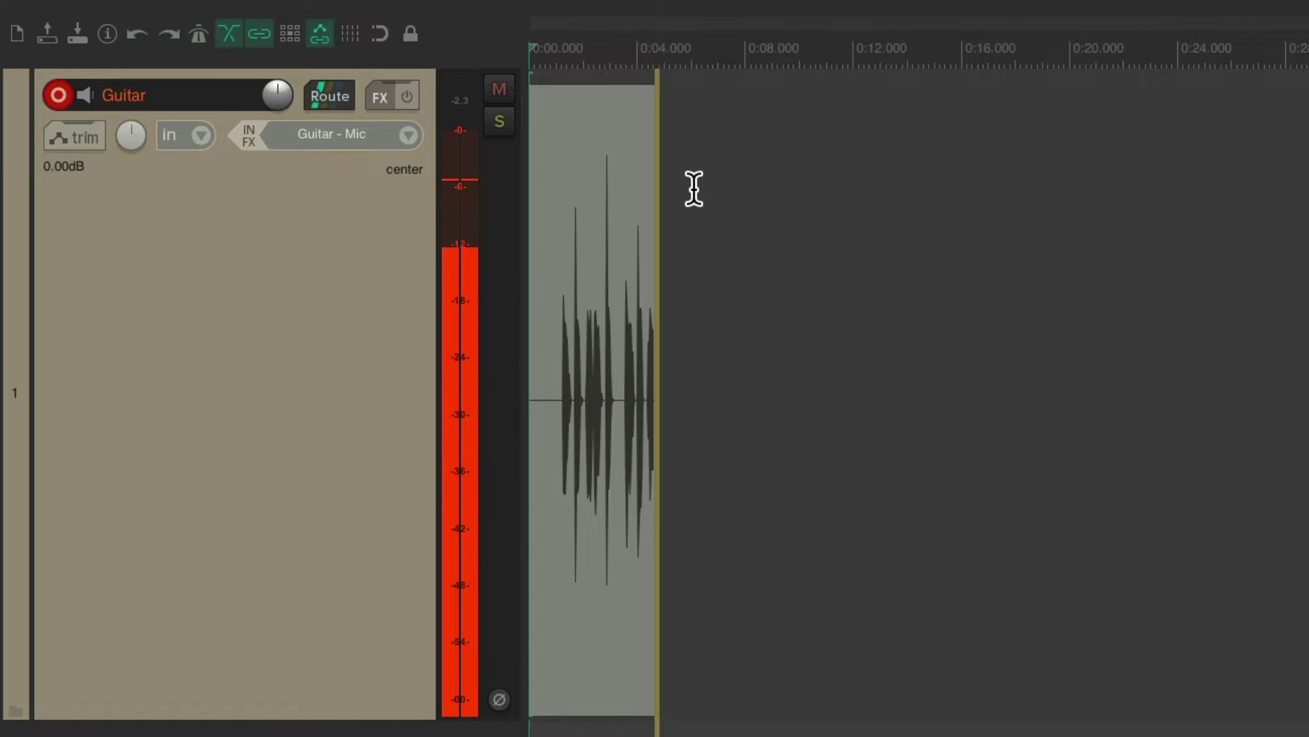
key("space")
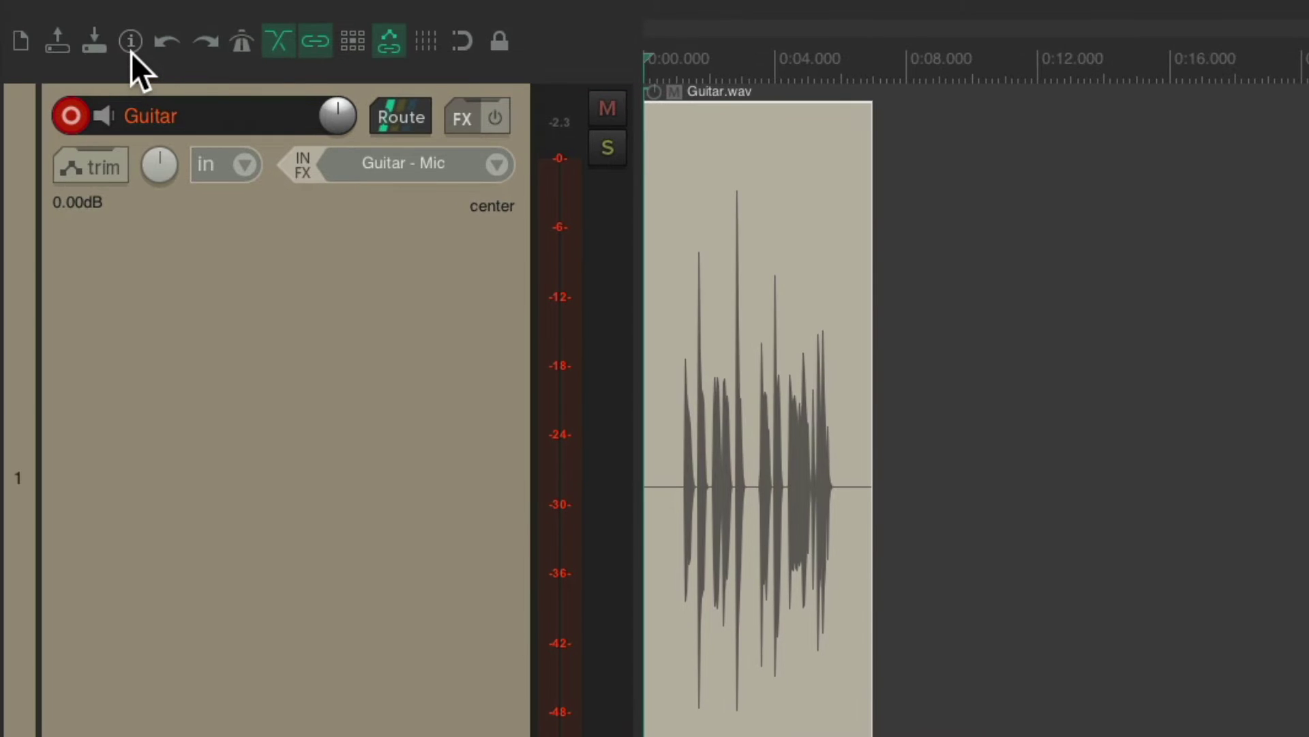
left_click(173, 8)
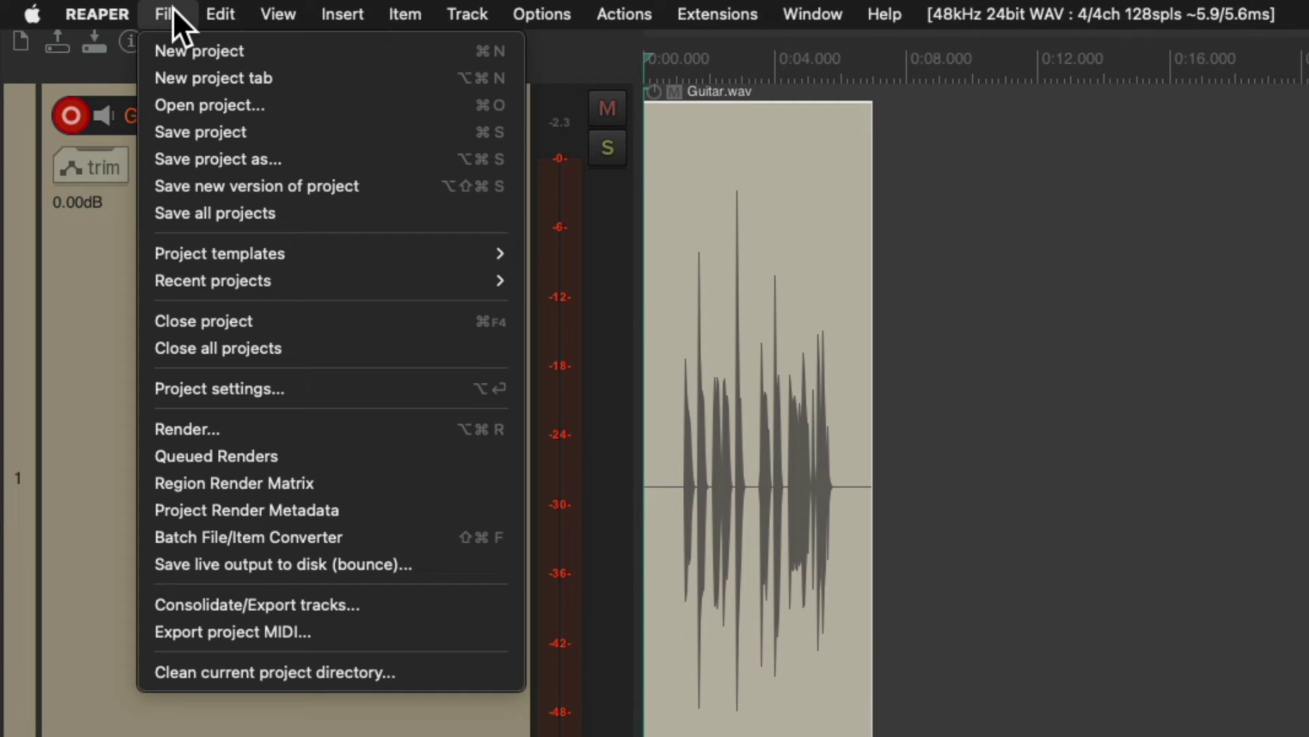
Set the project's format for new recordings to AIFF, then start a second take after Guitar.wav.
left_click(158, 394)
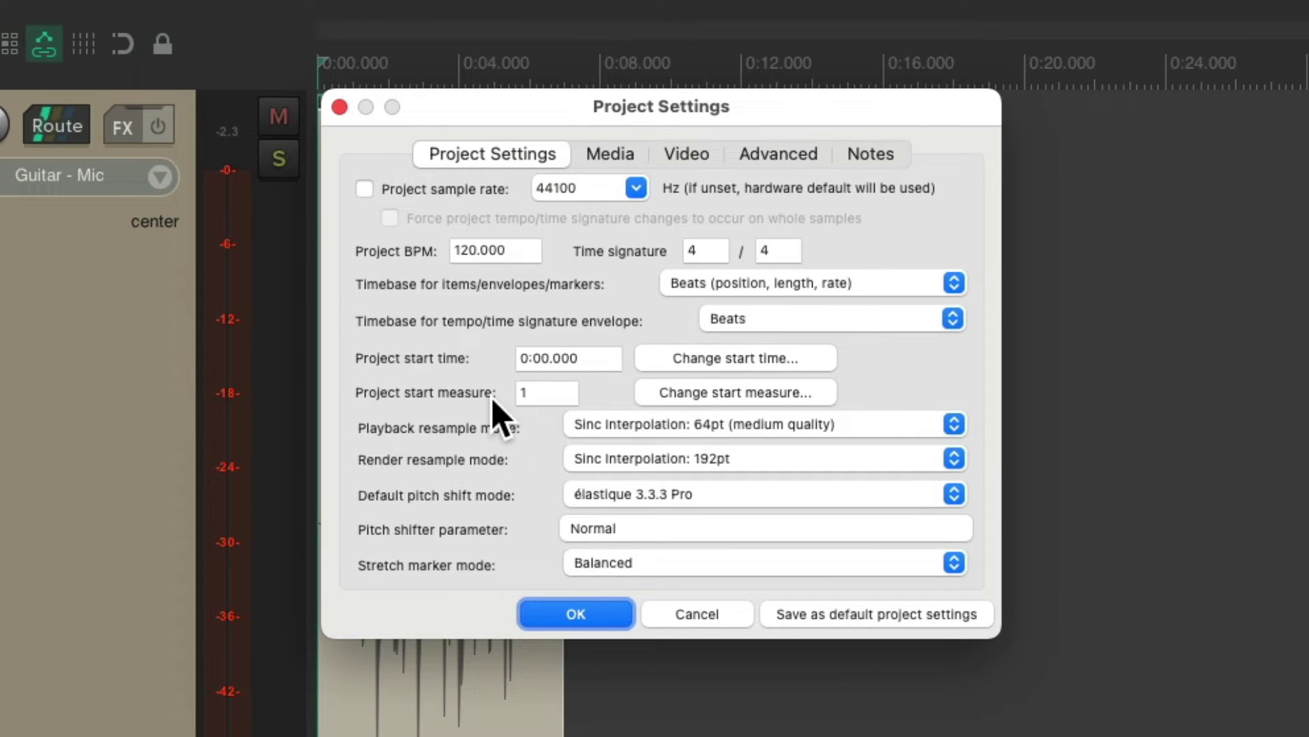
left_click(629, 166)
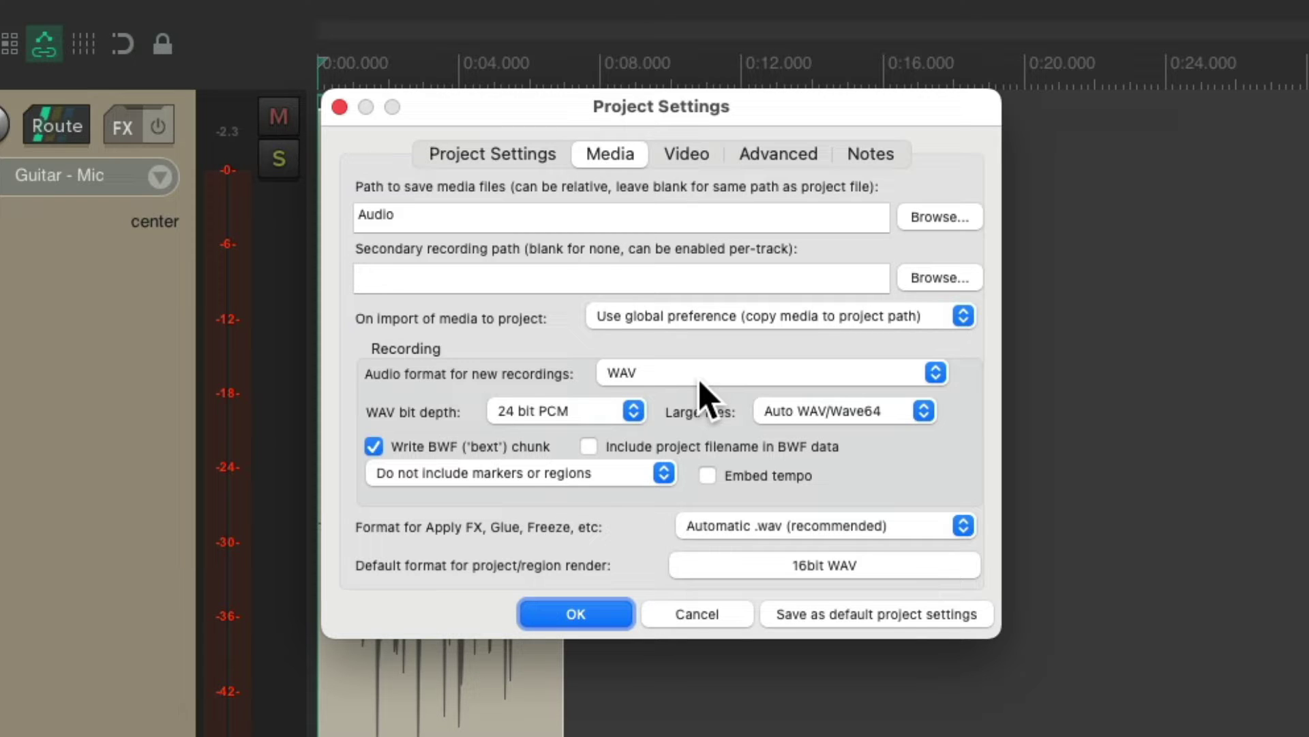
left_click(731, 372)
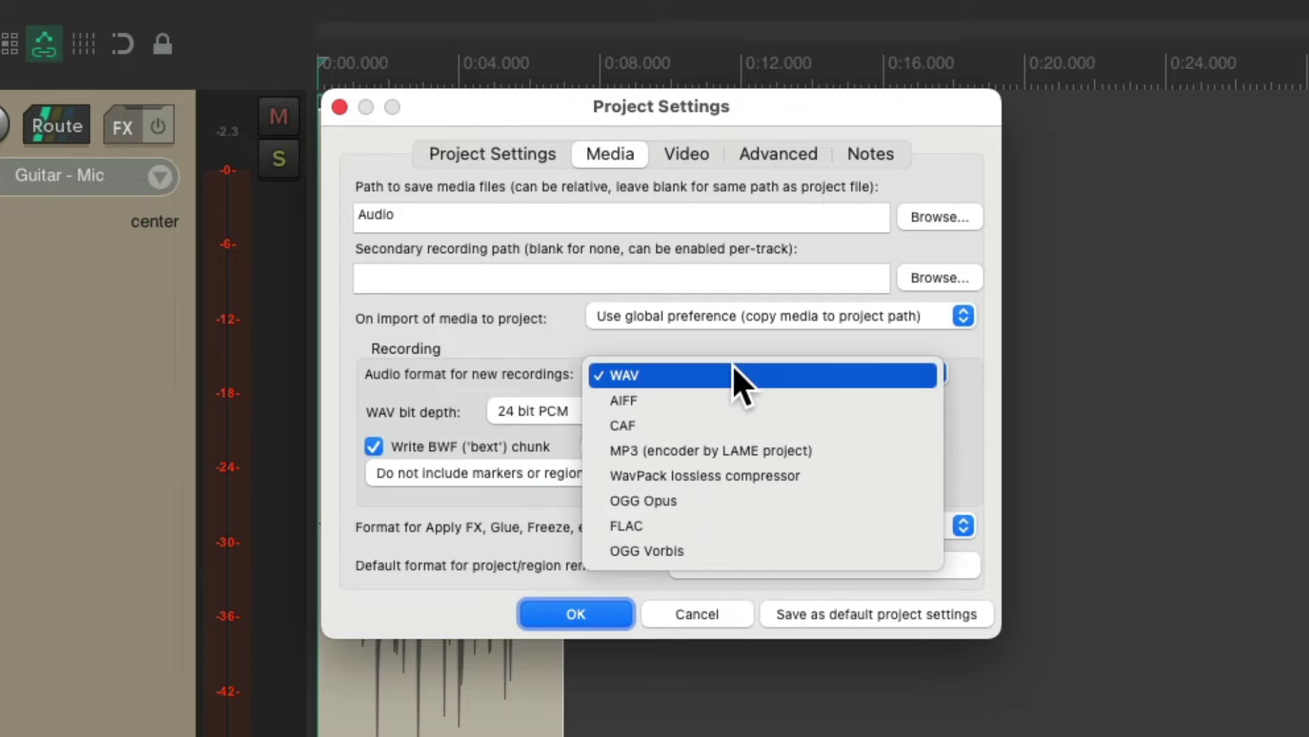
left_click(750, 401)
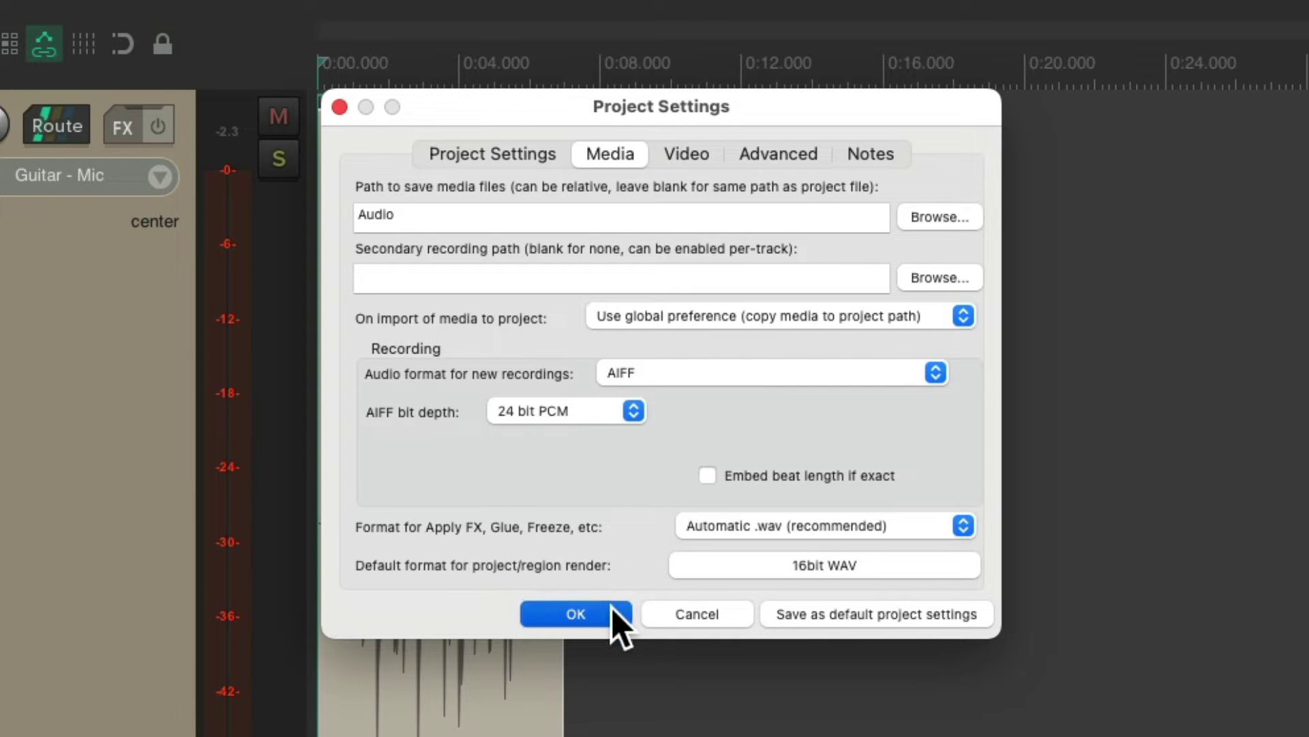
left_click(613, 609)
left_click(736, 271)
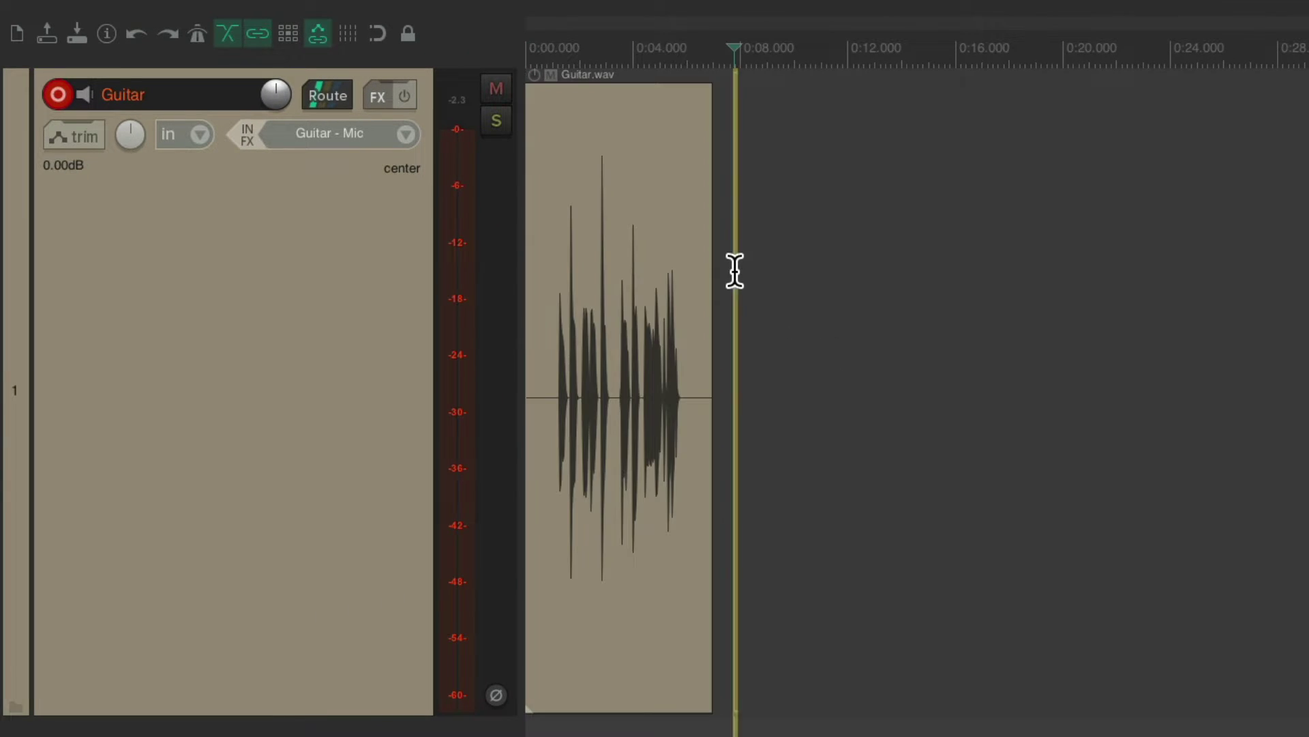
key("ctrl+r")
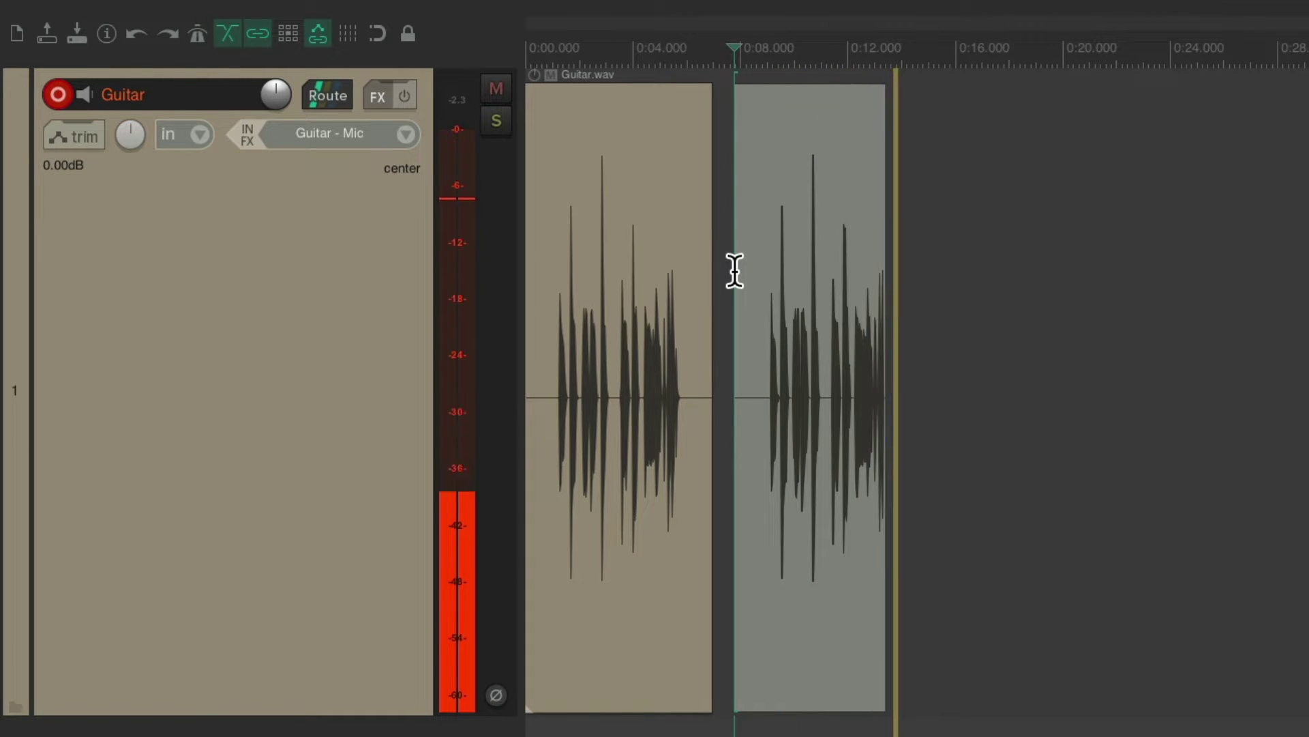
Finish the Guitar.aif take and switch the format for new recordings to MP3.
key("space")
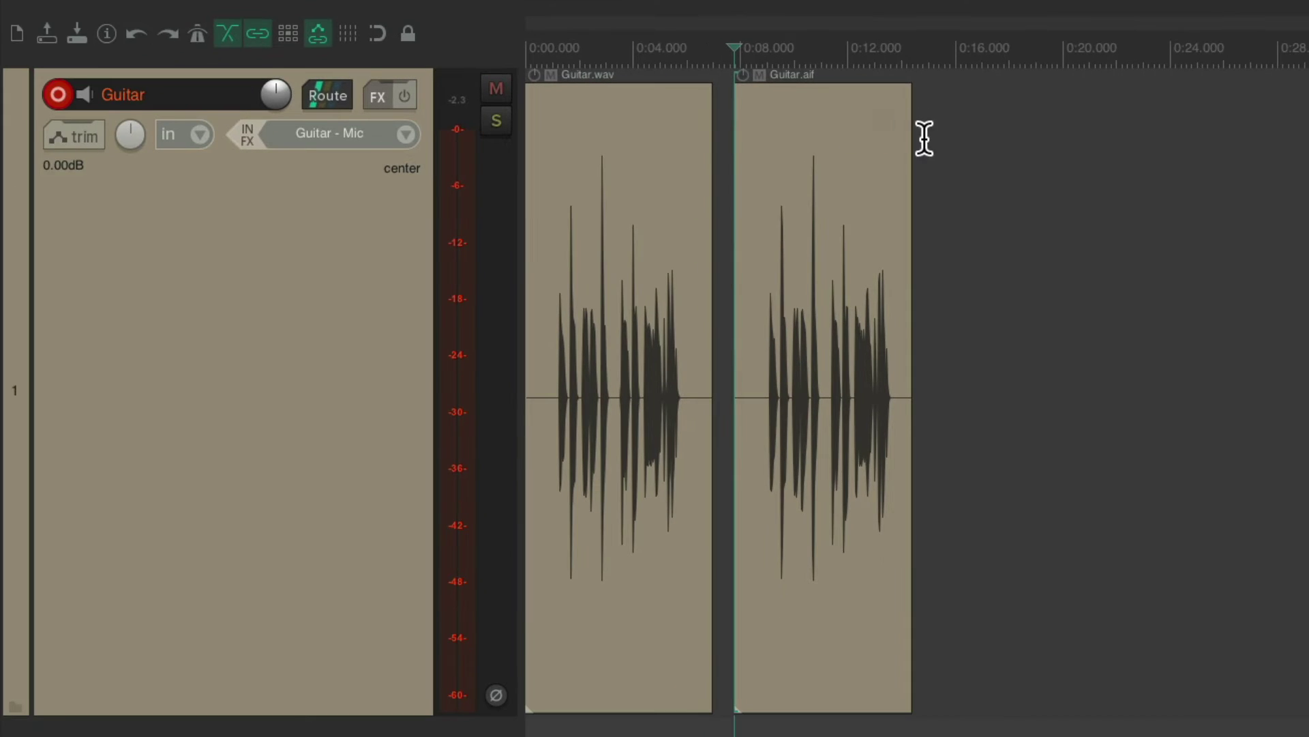
left_click(922, 171)
key("alt+Return")
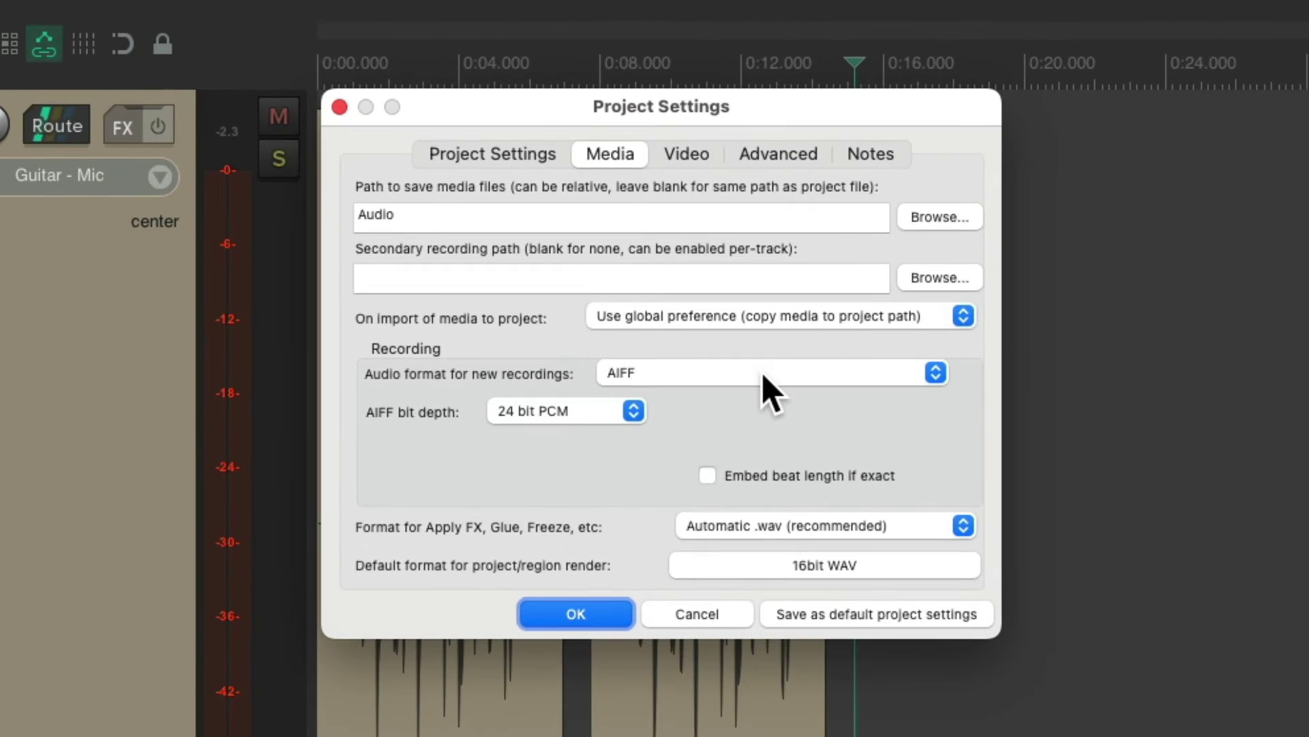
left_click(820, 333)
left_click(821, 426)
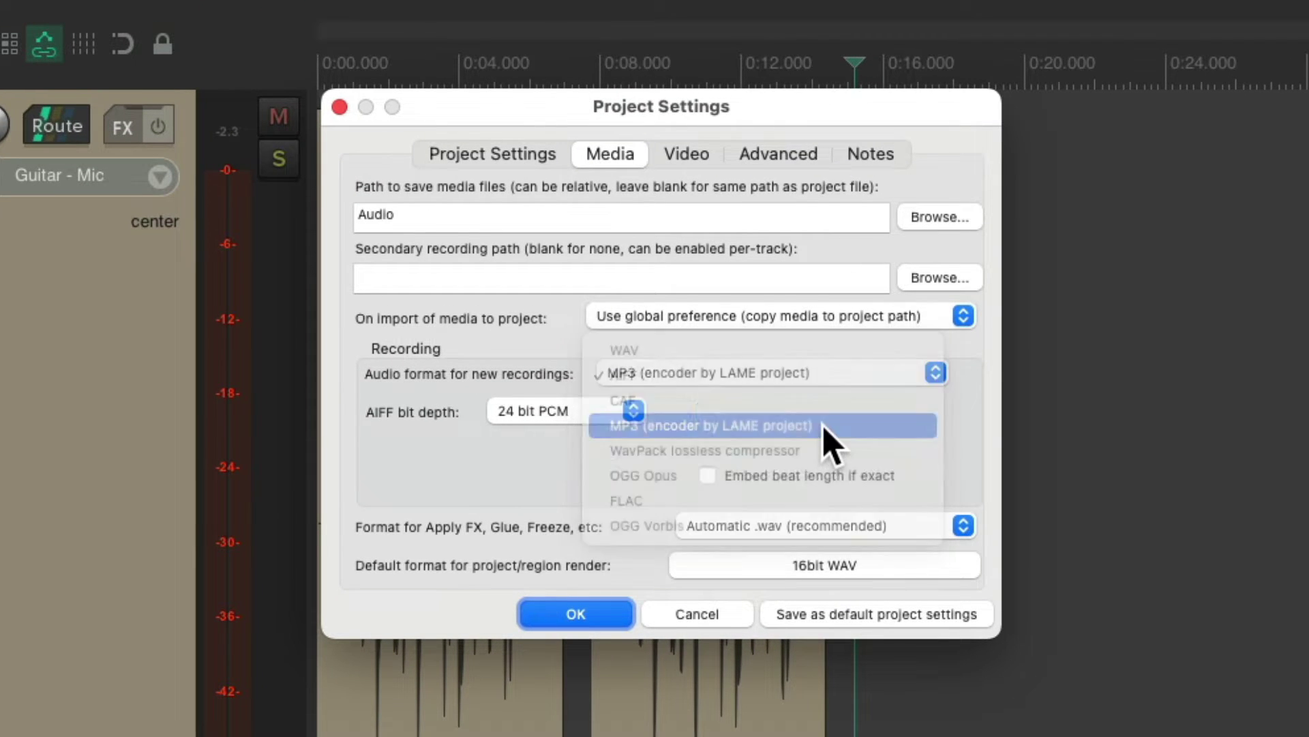
left_click(605, 602)
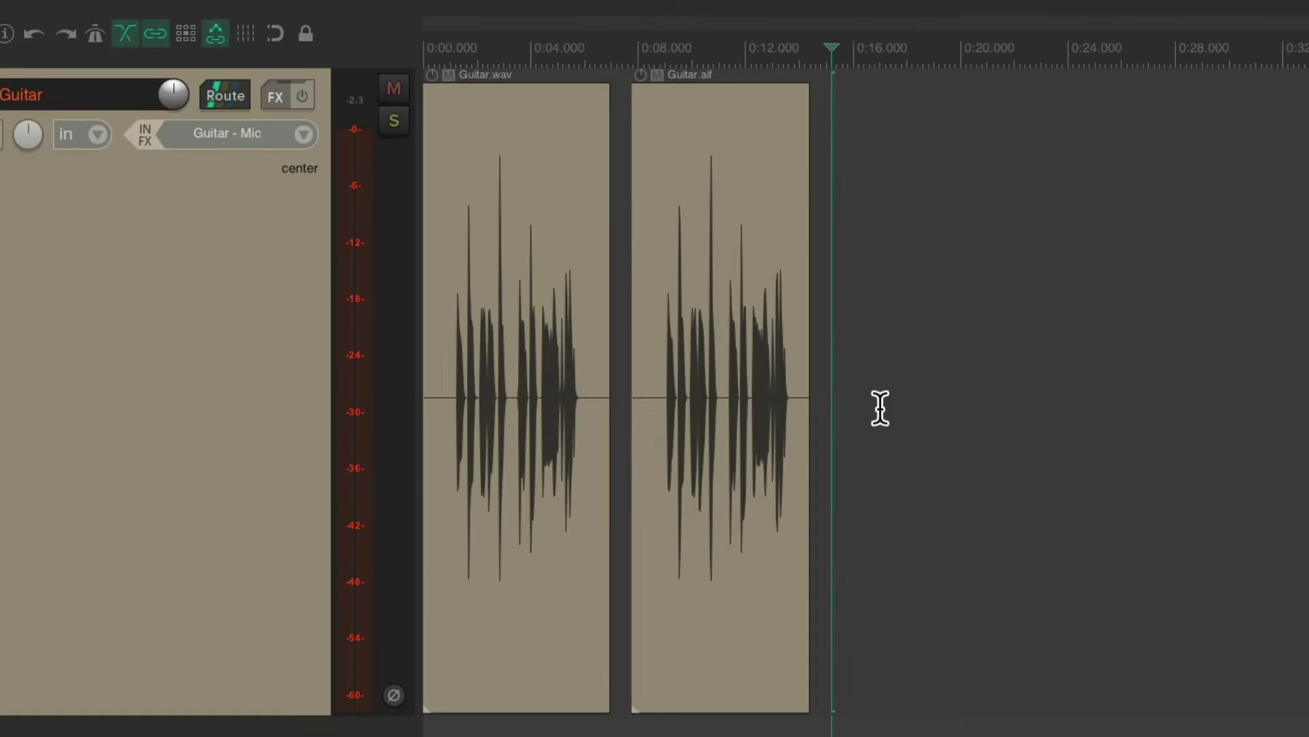
Record a third guitar take as Guitar.mp3 at 320 kbps.
key("ctrl+r")
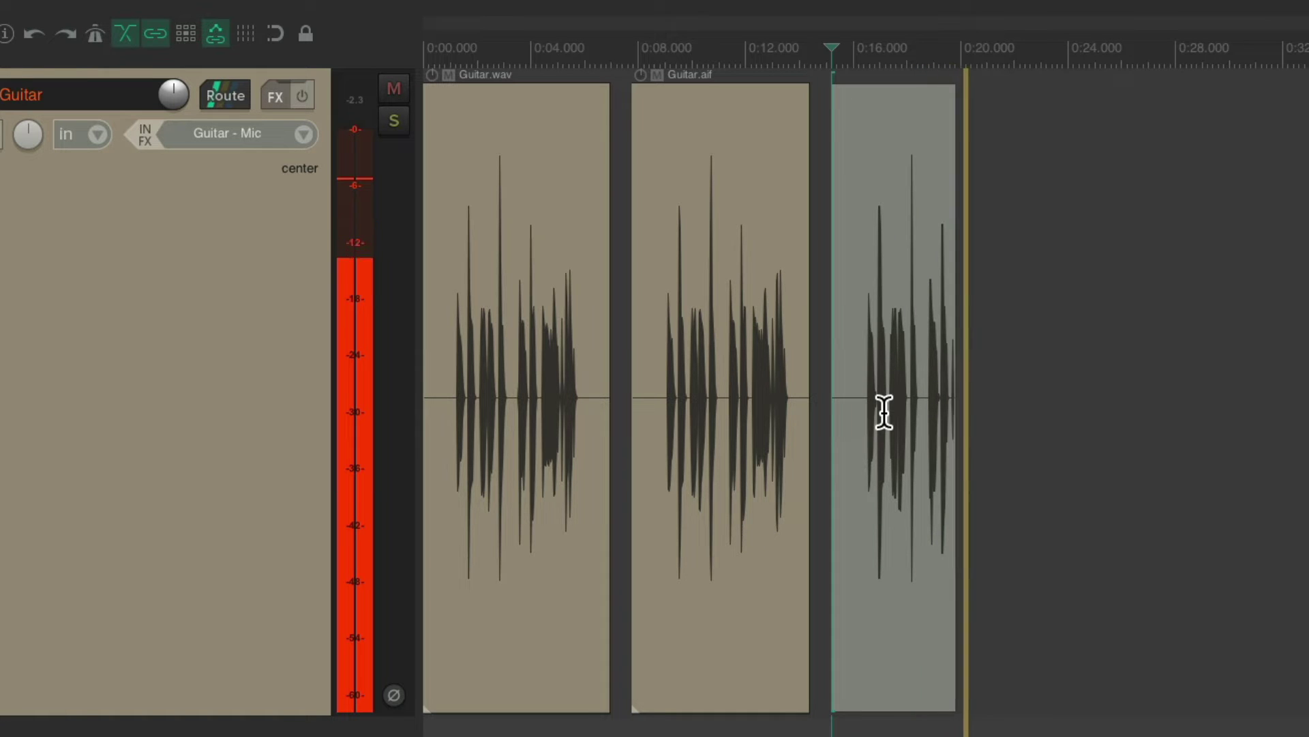
key("ctrl+r")
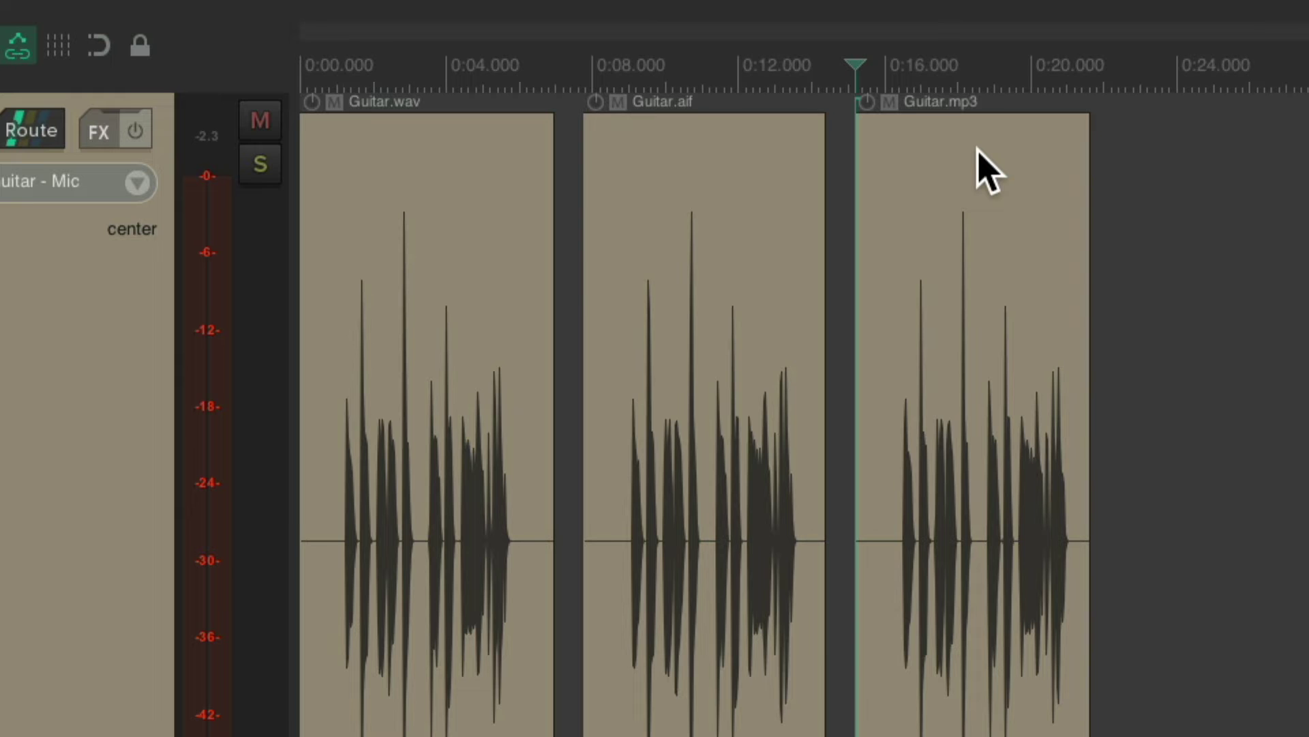
key("alt+Return")
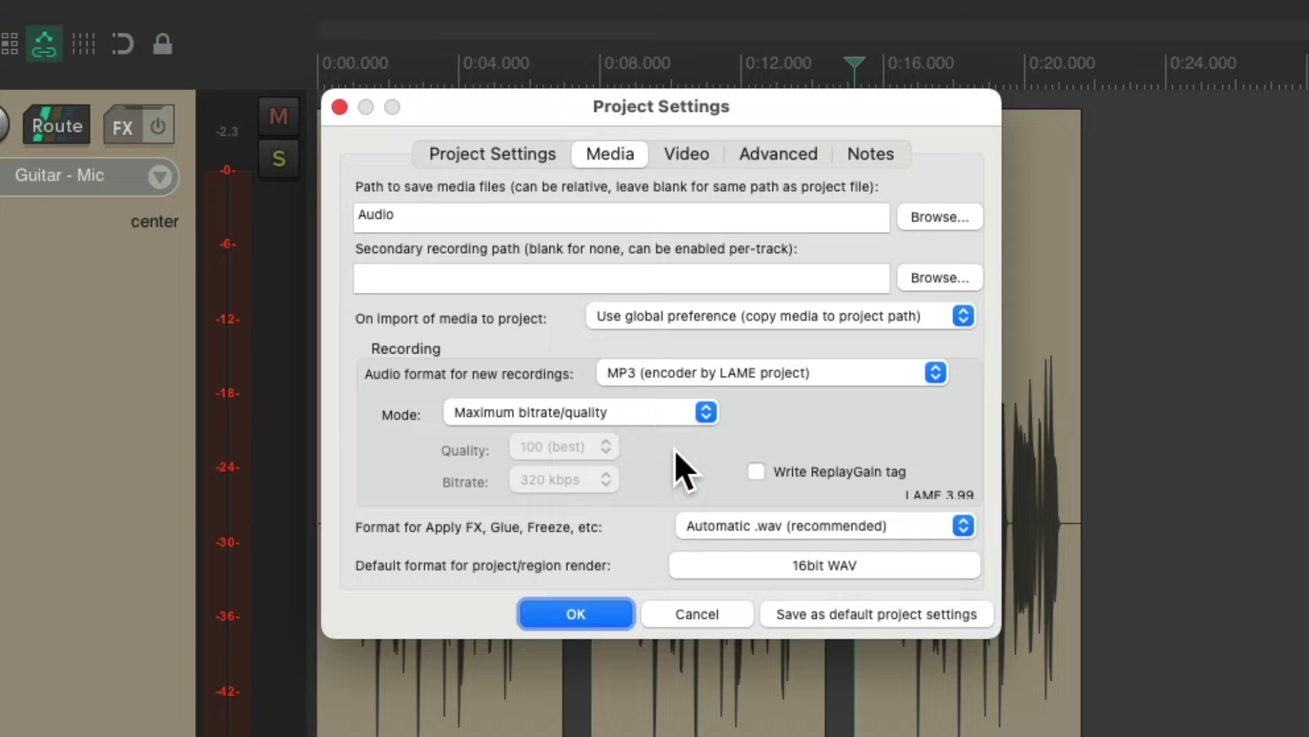
Switch the format for new recordings back to 24-bit WAV.
left_click(726, 375)
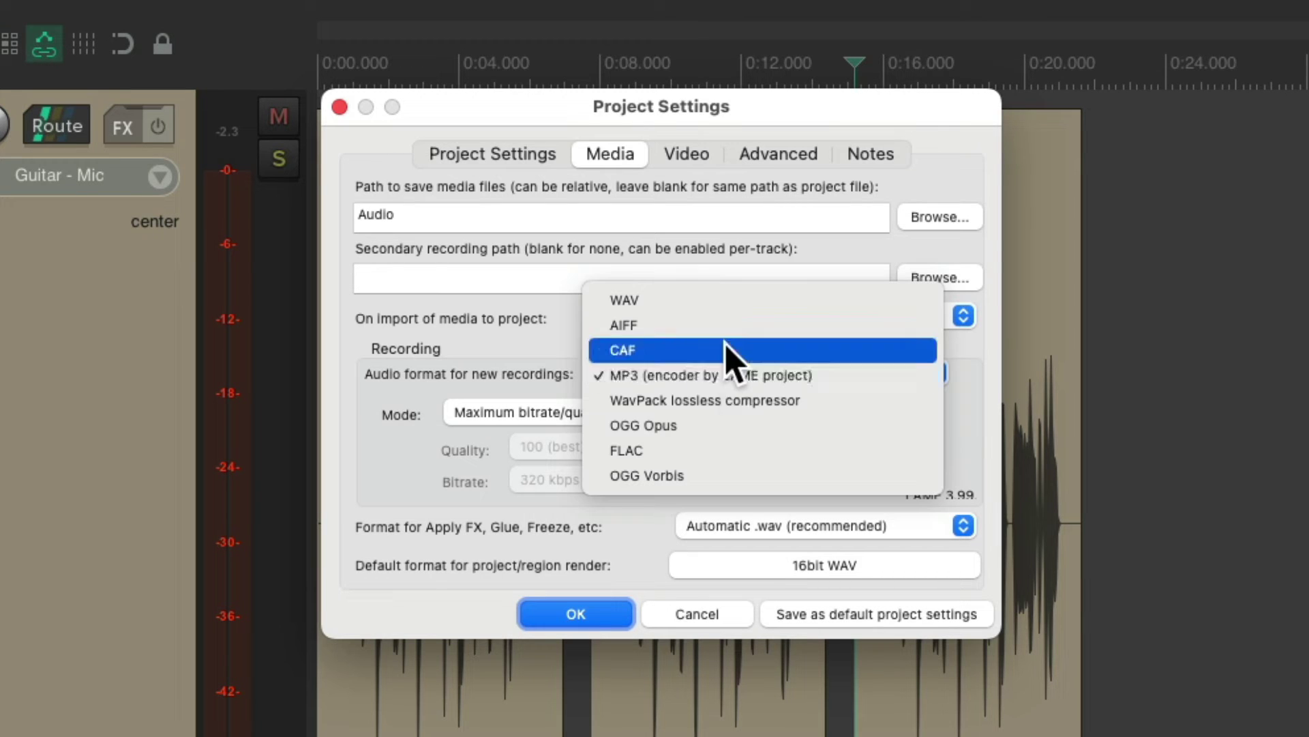
left_click(731, 312)
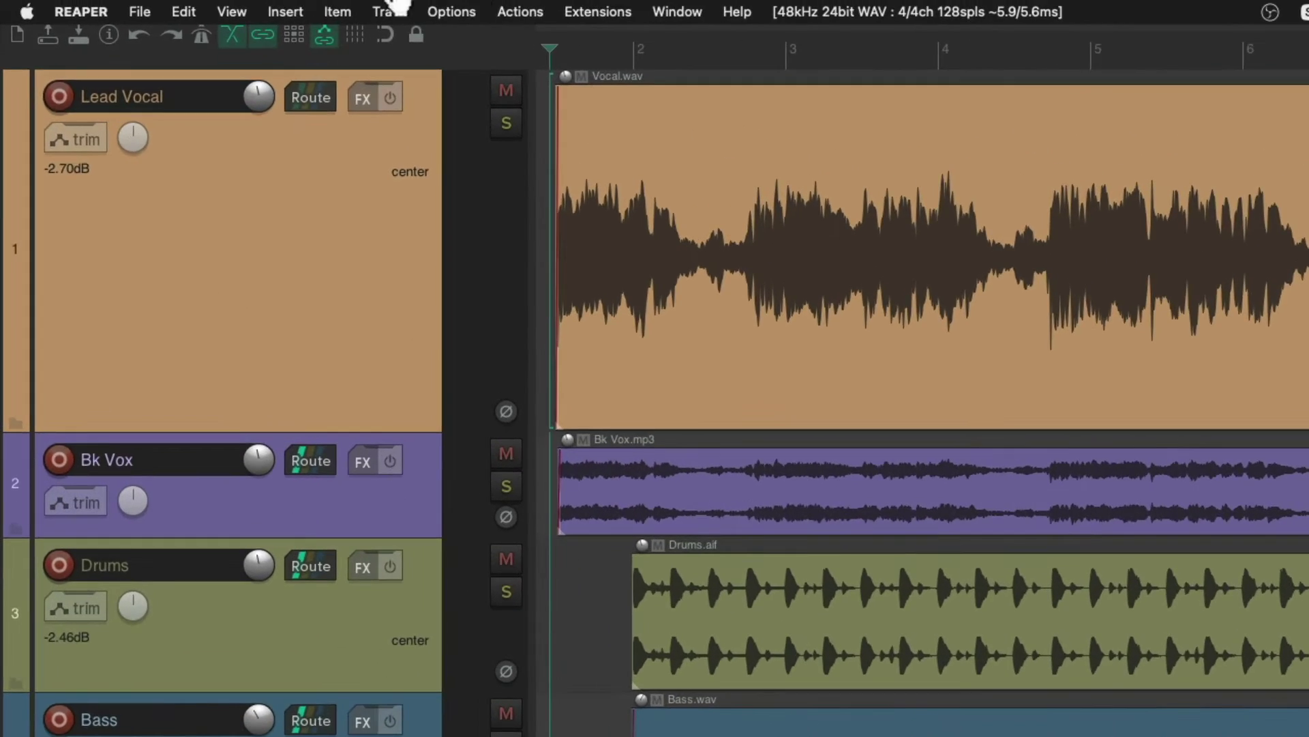
Render the mix as Final Mix, 24-bit PCM WAV, into /Users/Renders.
left_click(93, 7)
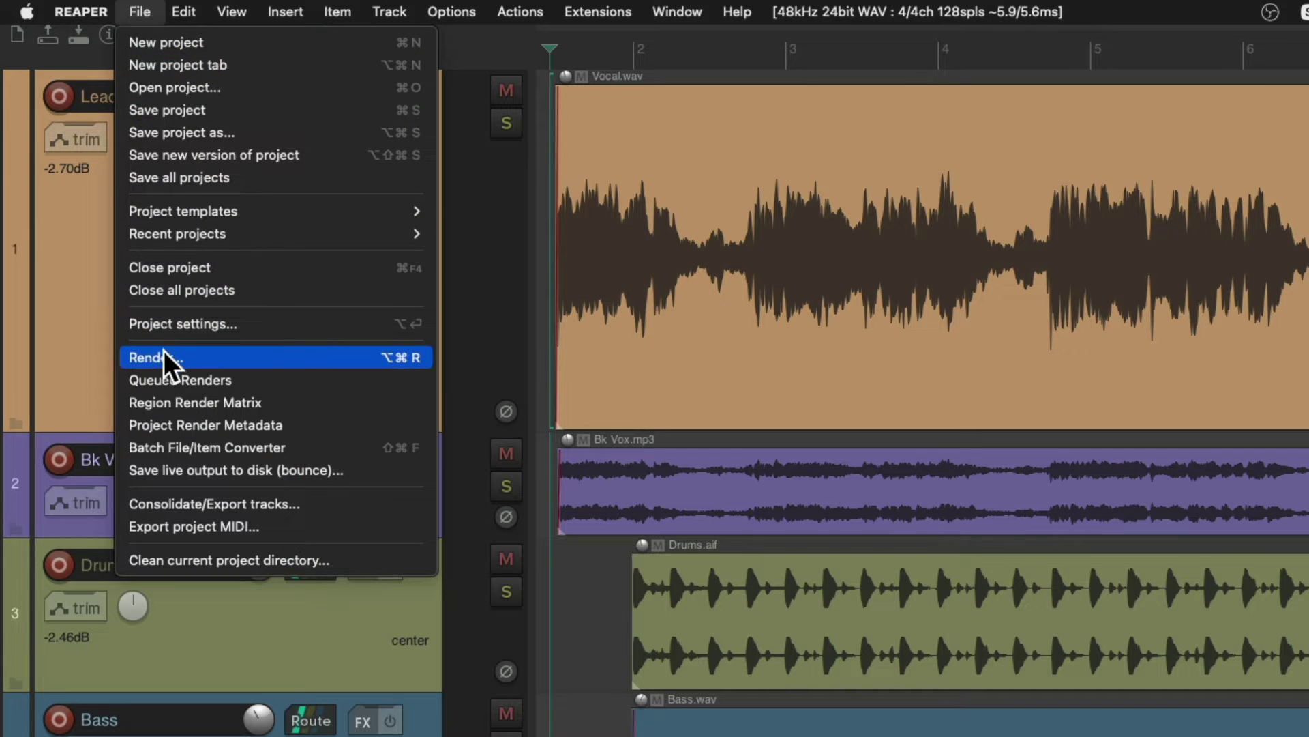
left_click(128, 360)
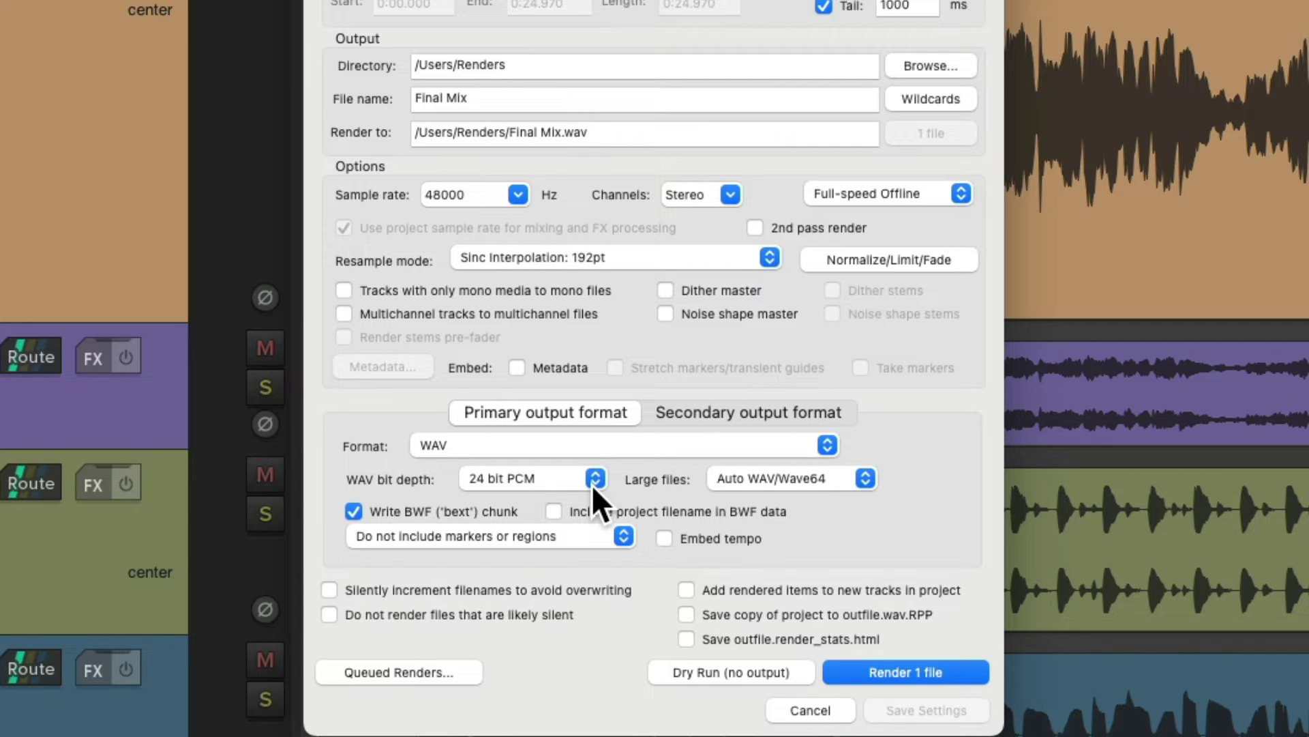
left_click(861, 665)
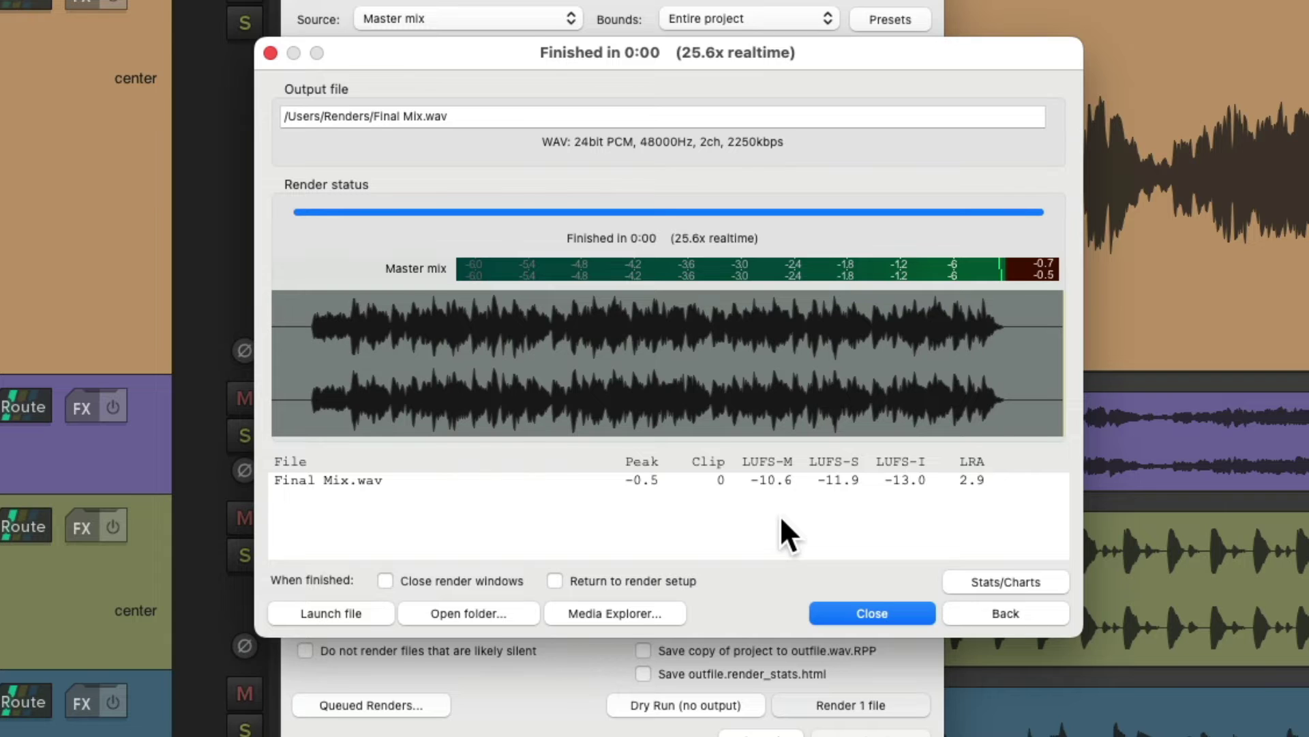
Check Final Mix.wav (7.2 MB) in the Renders folder, then return to the render settings.
left_click(514, 615)
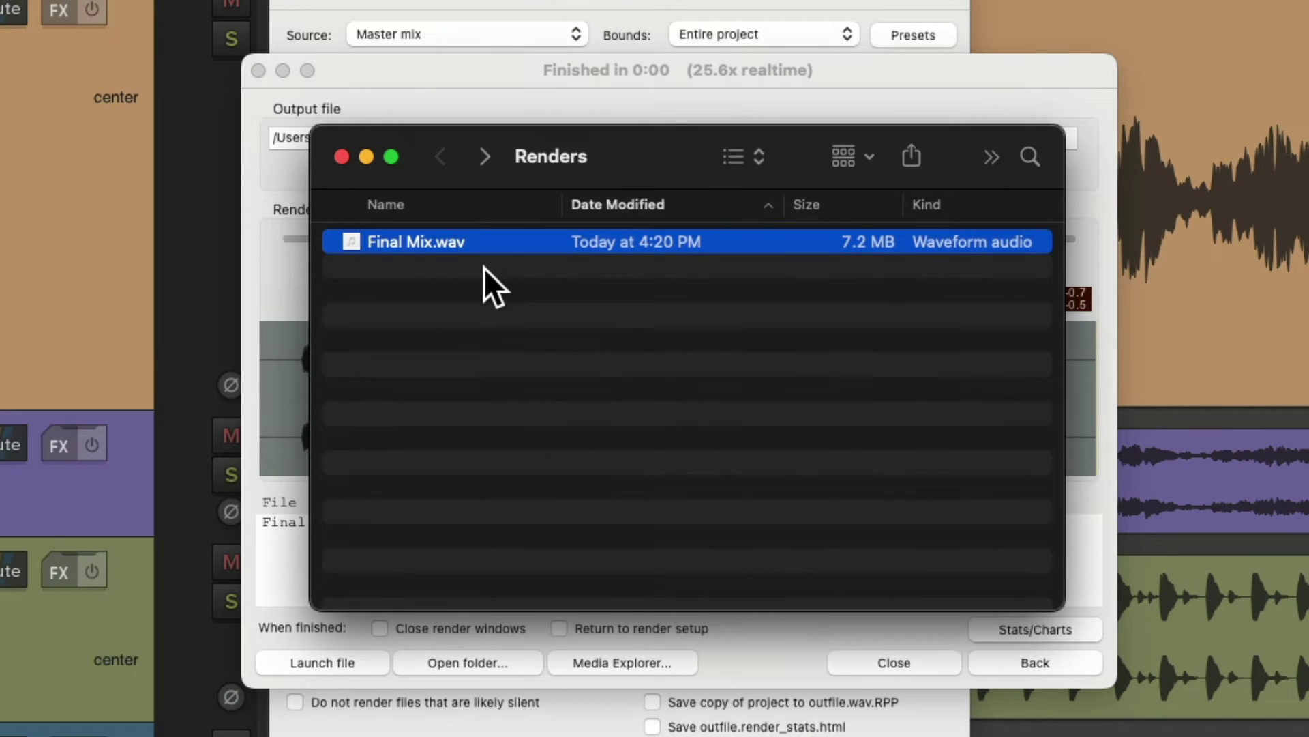
key("super+Tab")
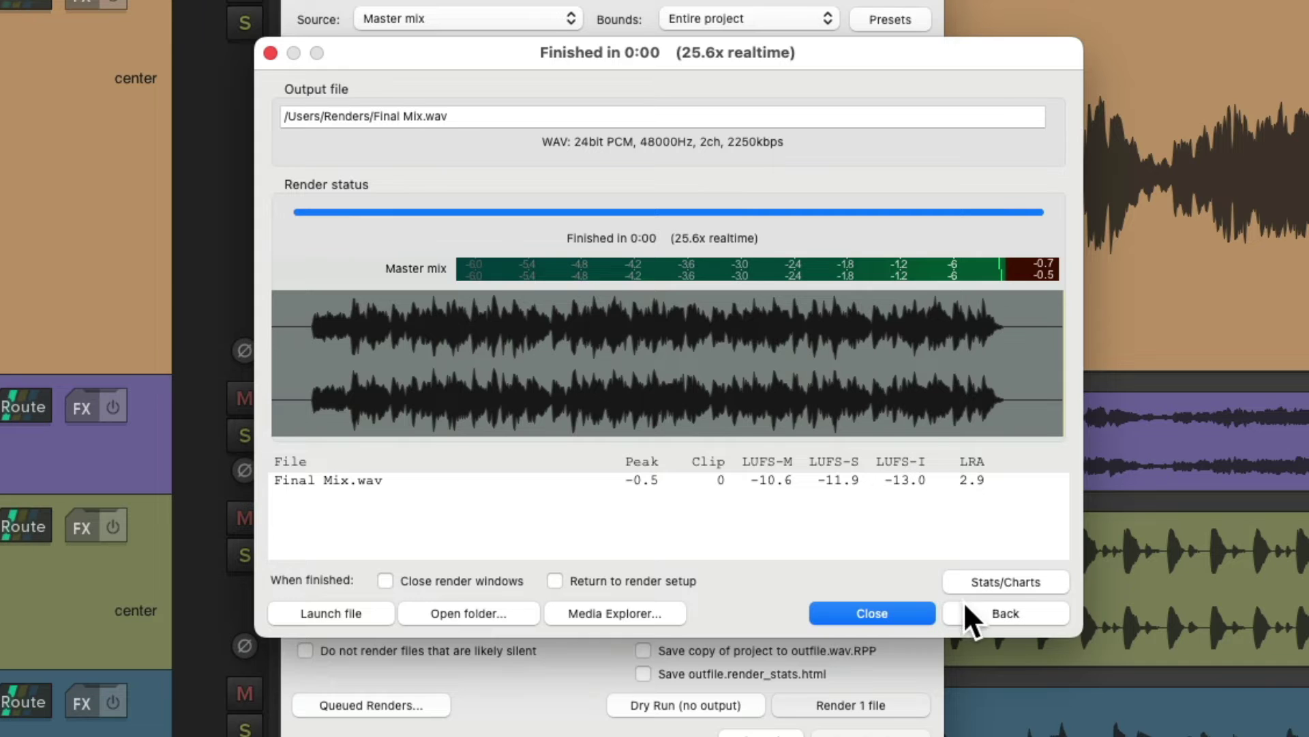
left_click(969, 612)
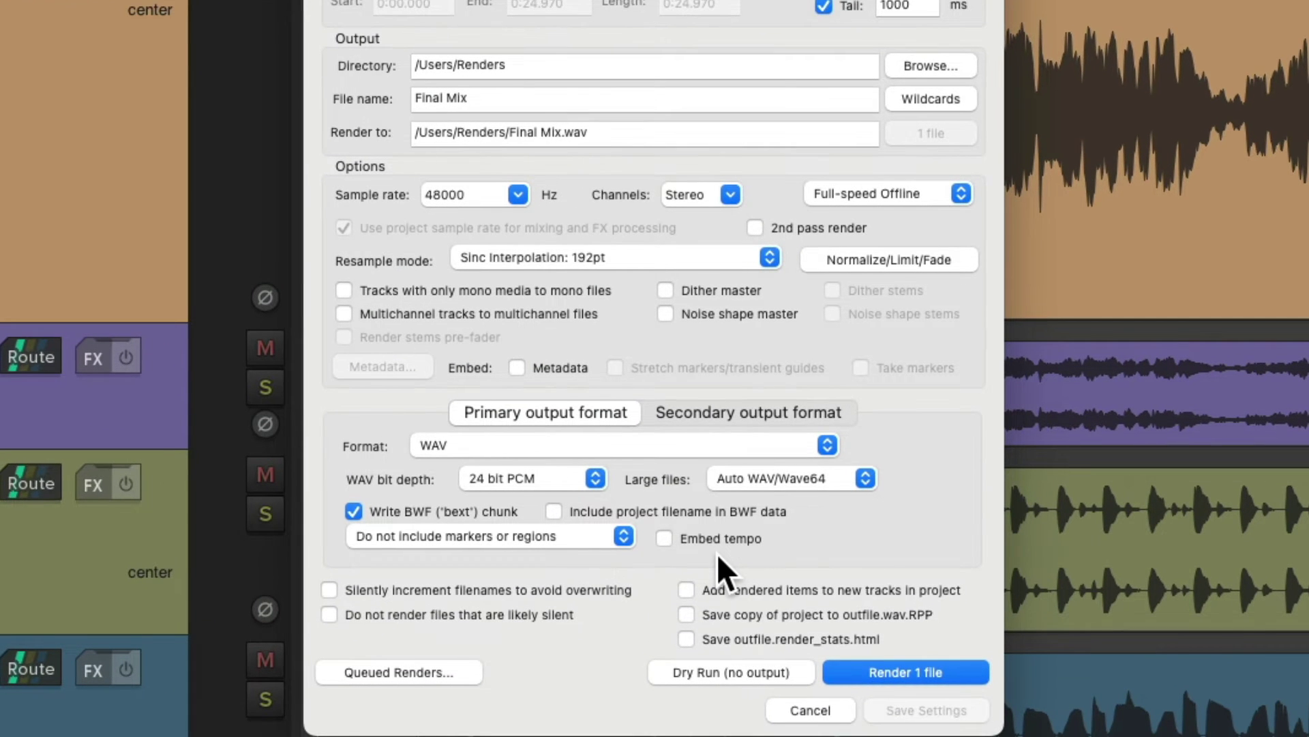
Render Final Mix as a 24-bit AIFF and confirm Final Mix.aif in the Renders folder.
left_click(678, 444)
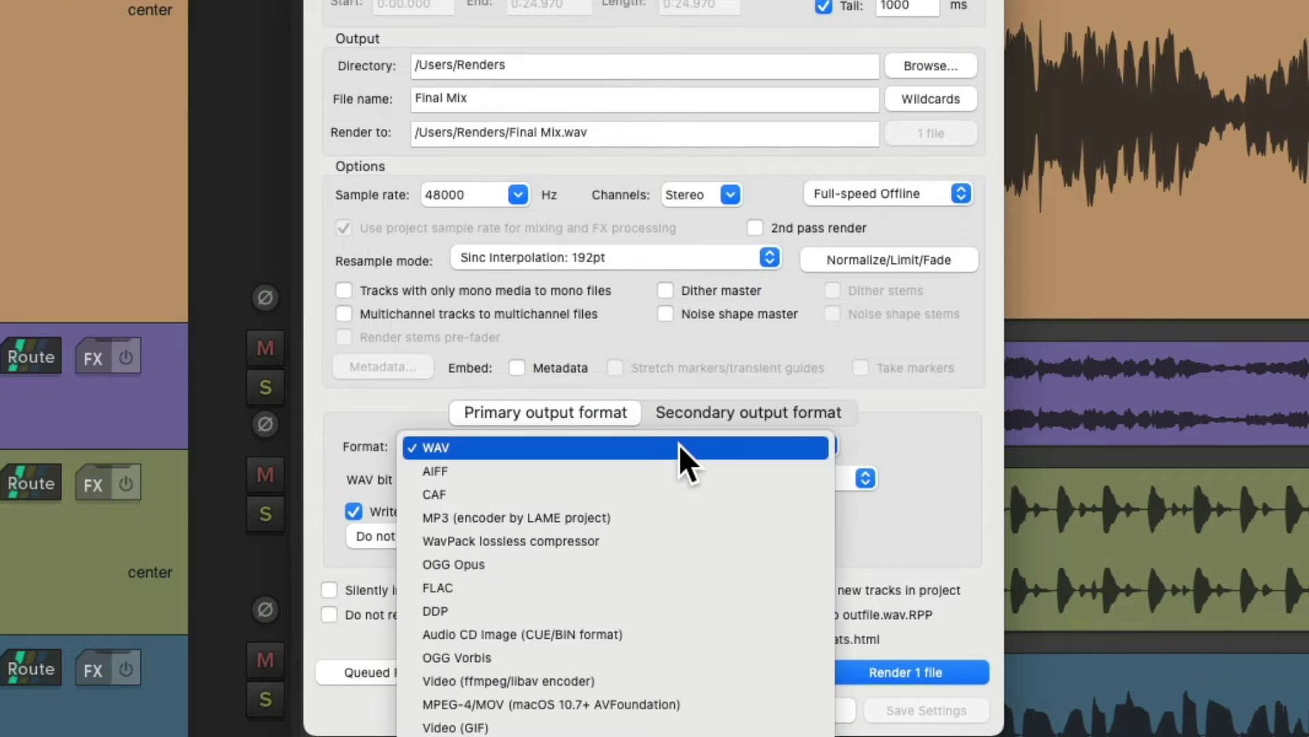
left_click(677, 462)
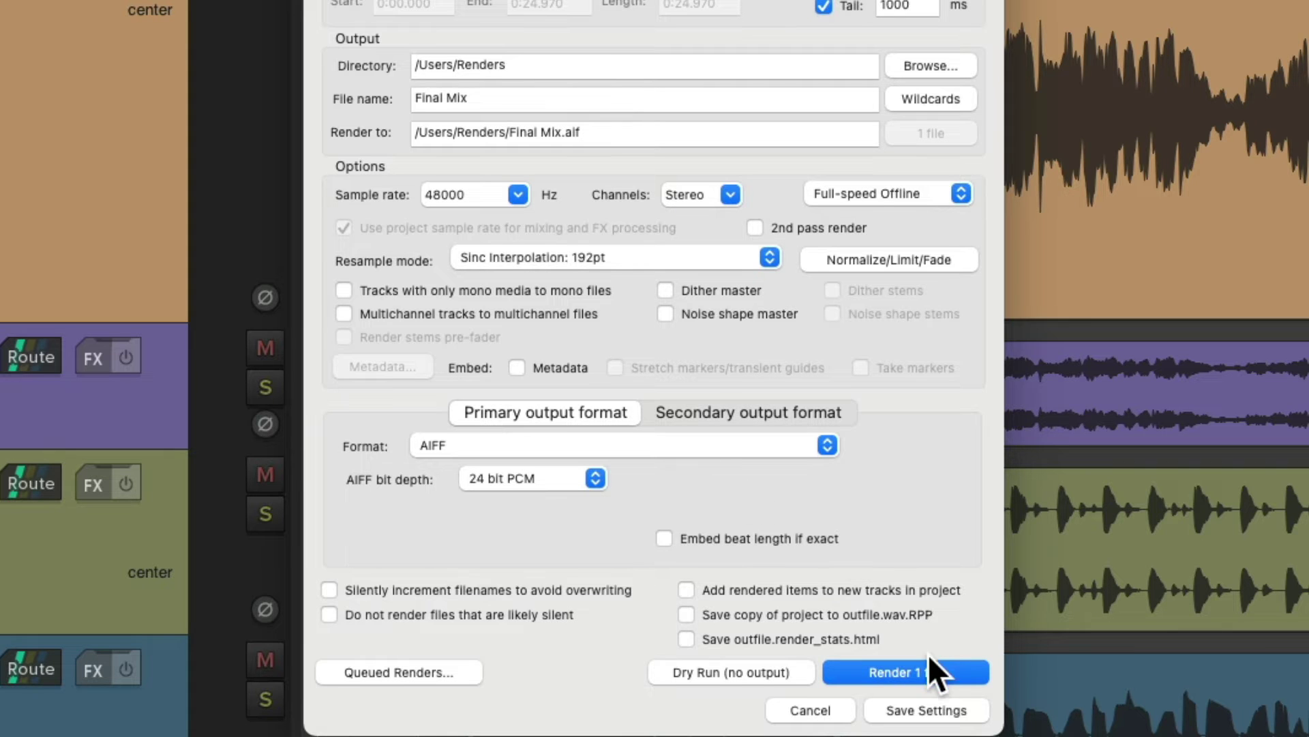
left_click(898, 672)
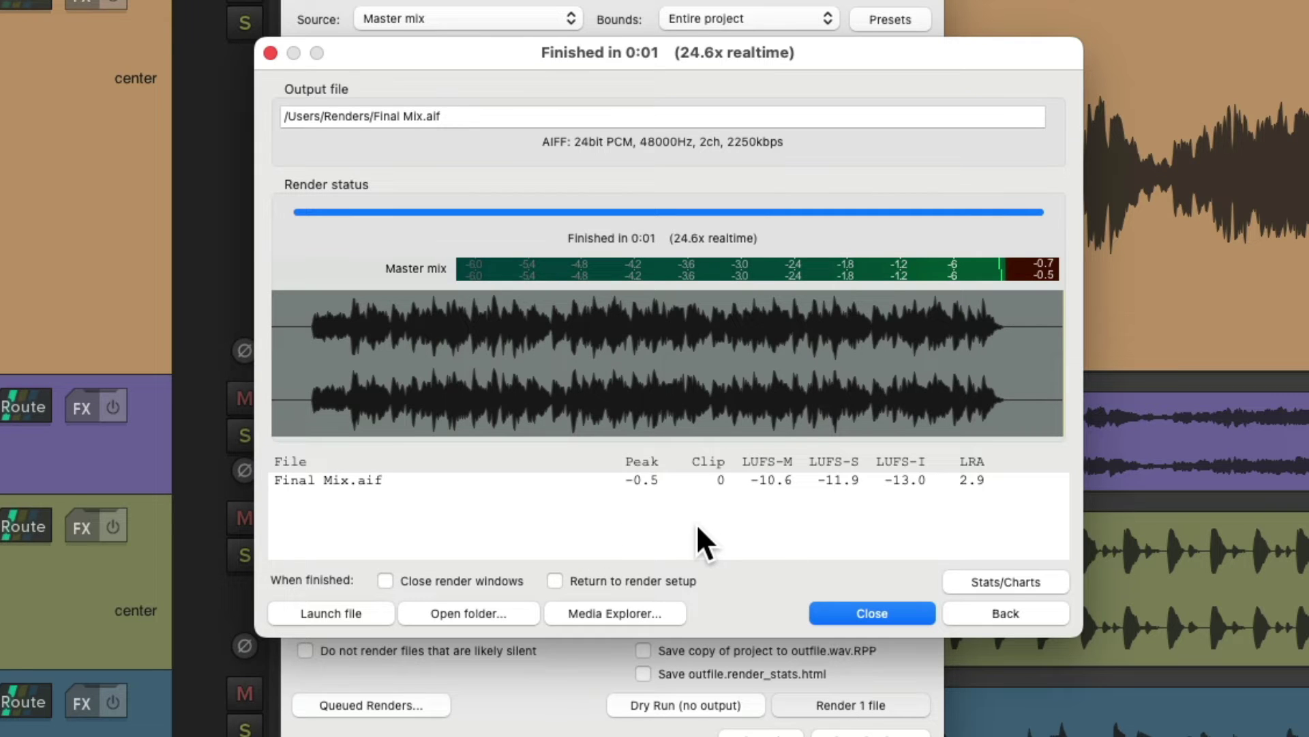
left_click(505, 609)
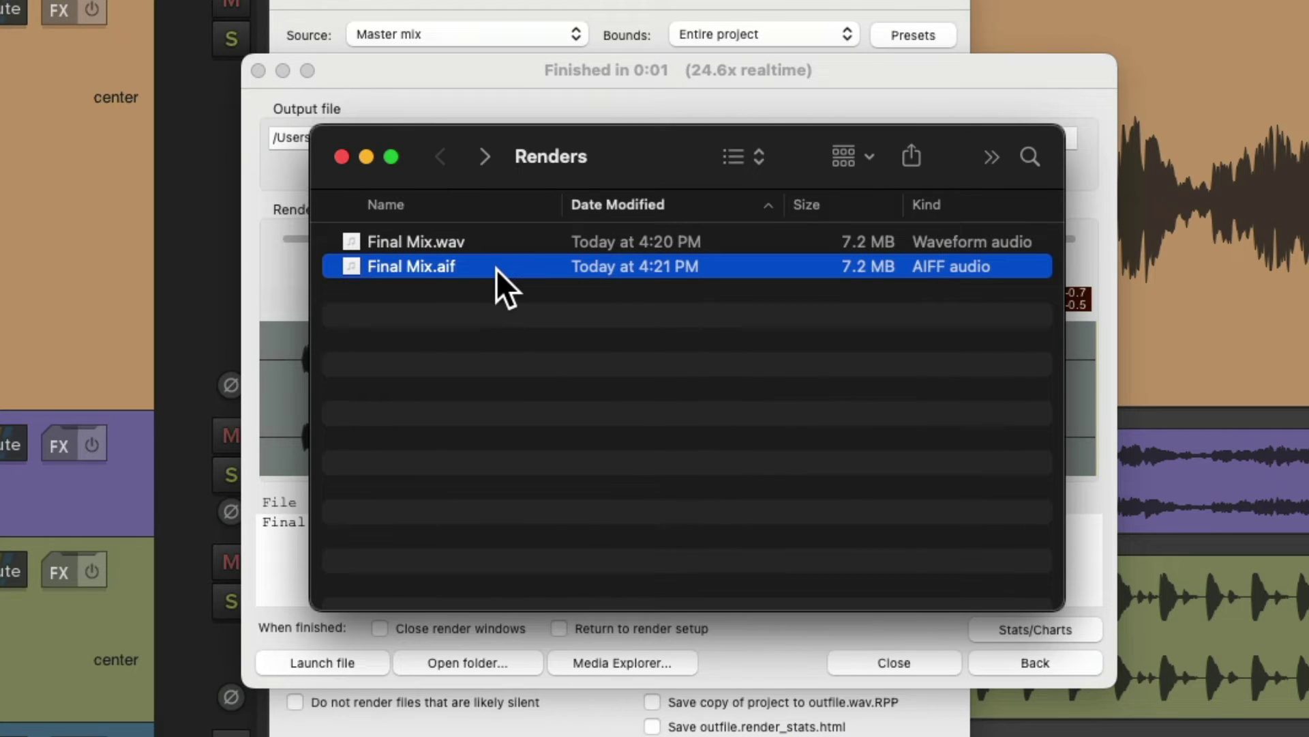
key("super+Tab")
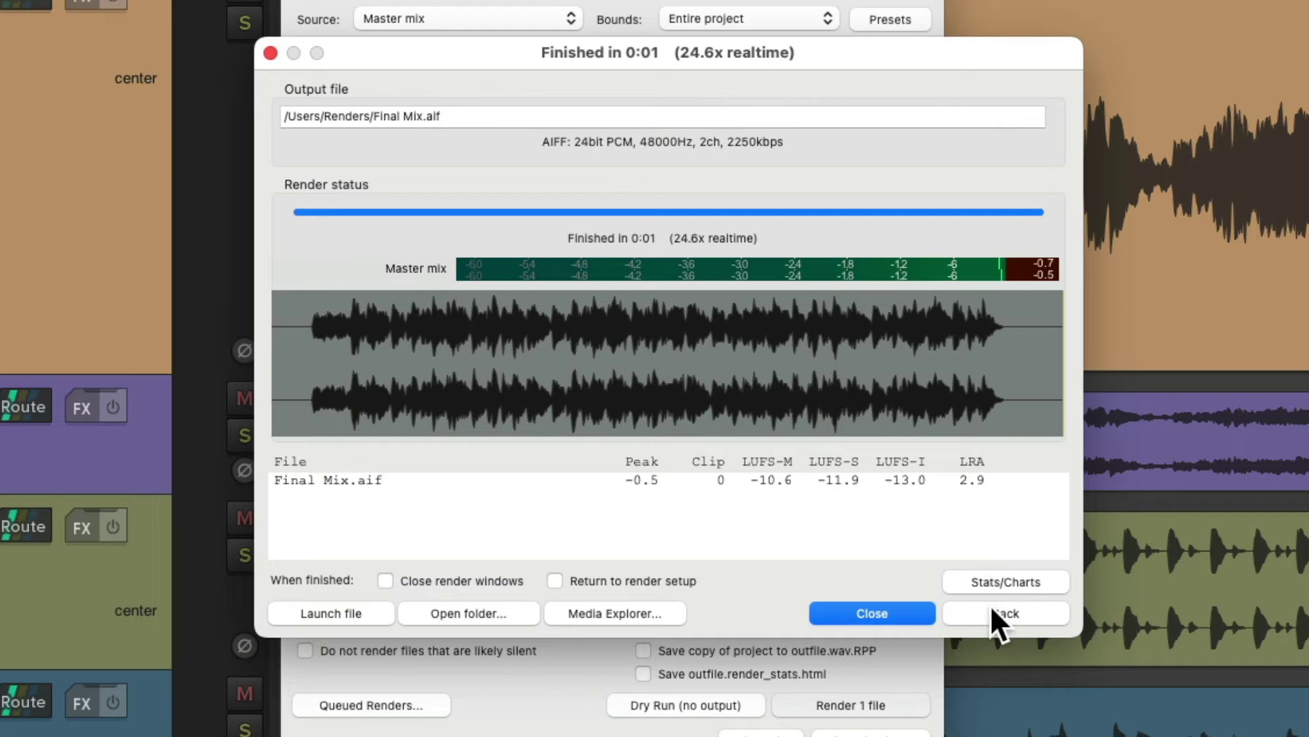
Render Final Mix as a 24-bit CAF and confirm Final Mix.caf in the Renders folder.
left_click(1003, 613)
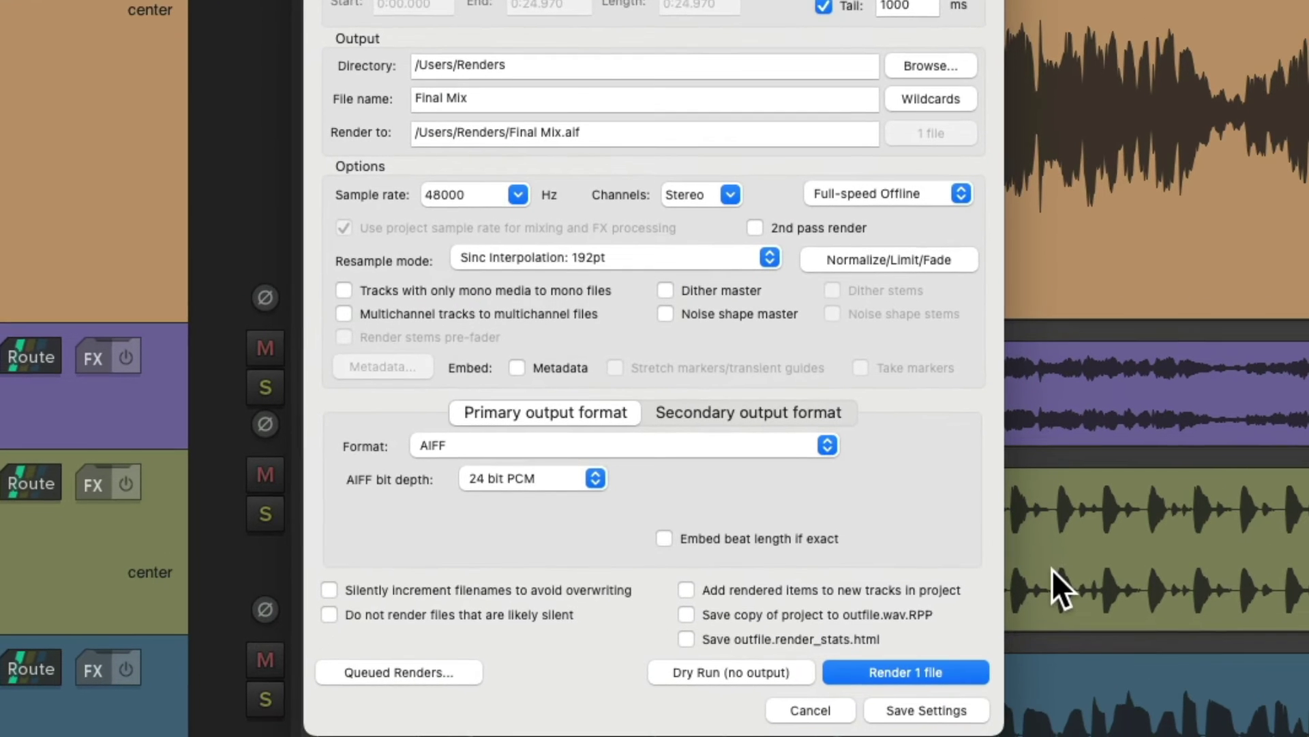
left_click(730, 445)
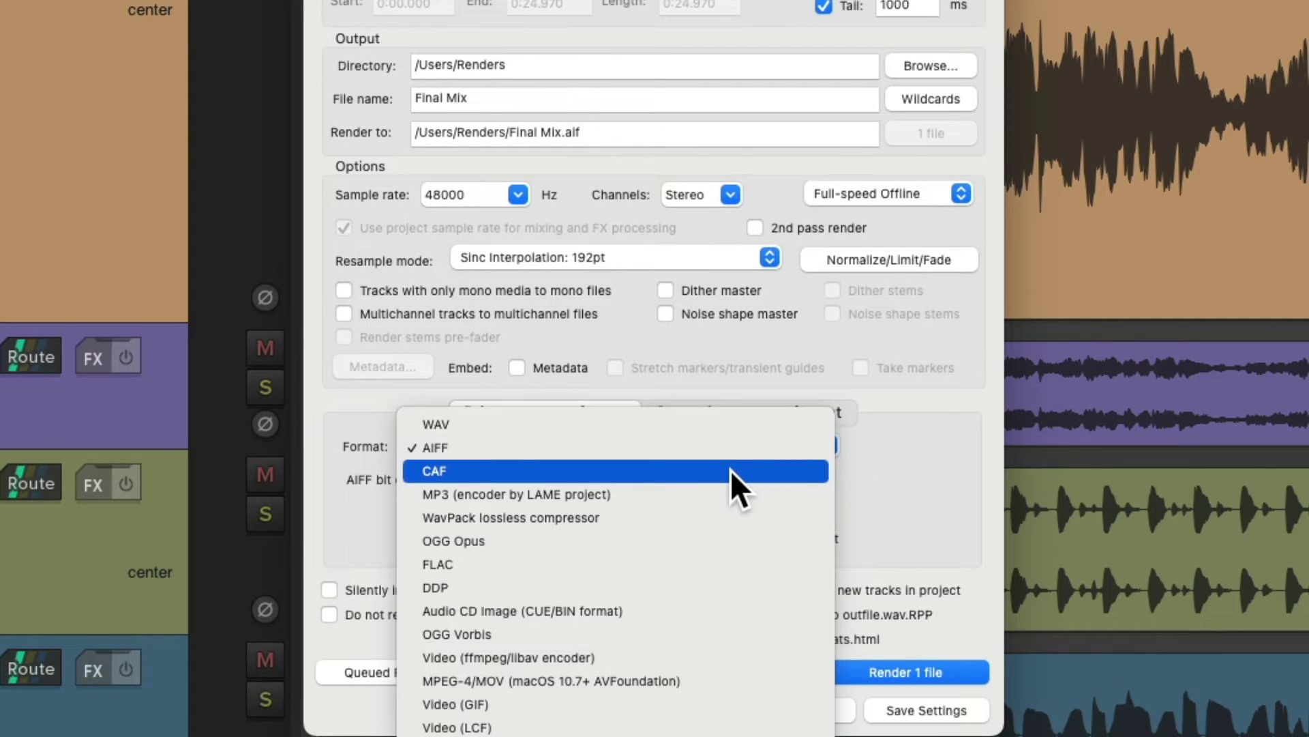
left_click(730, 469)
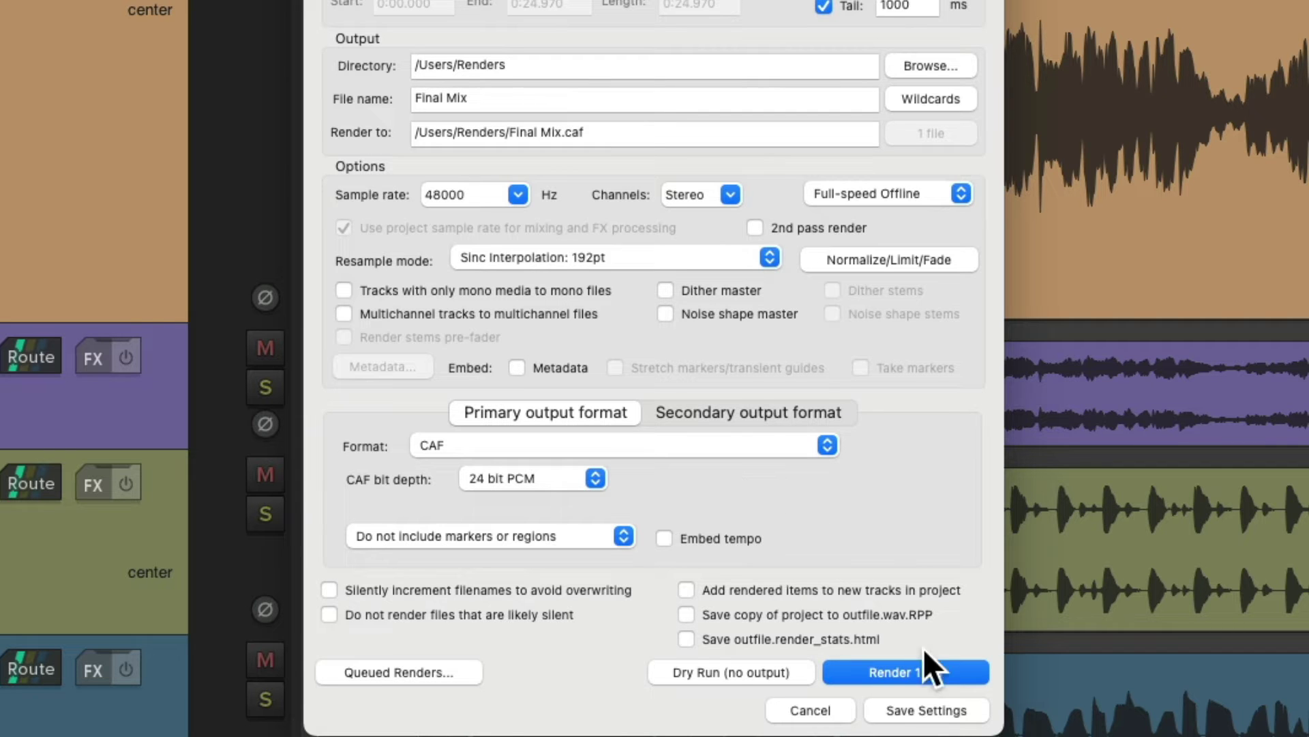
left_click(917, 672)
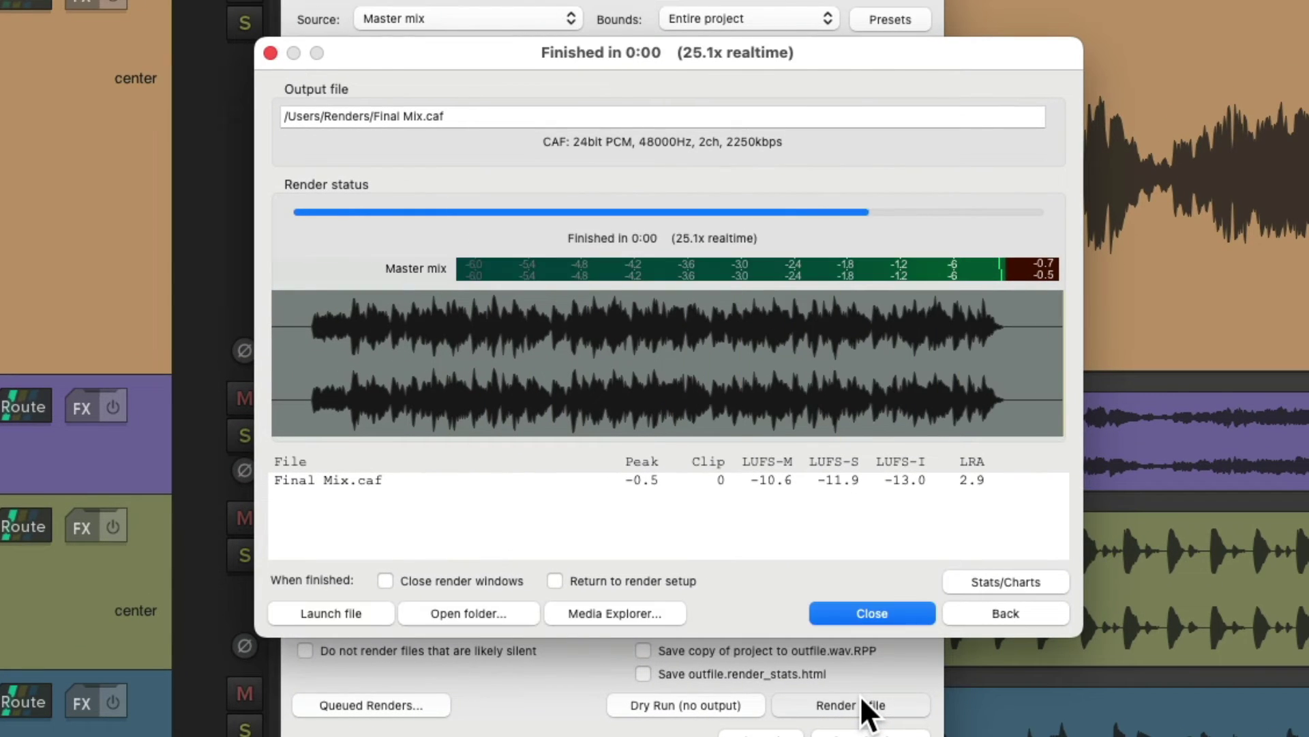
left_click(502, 614)
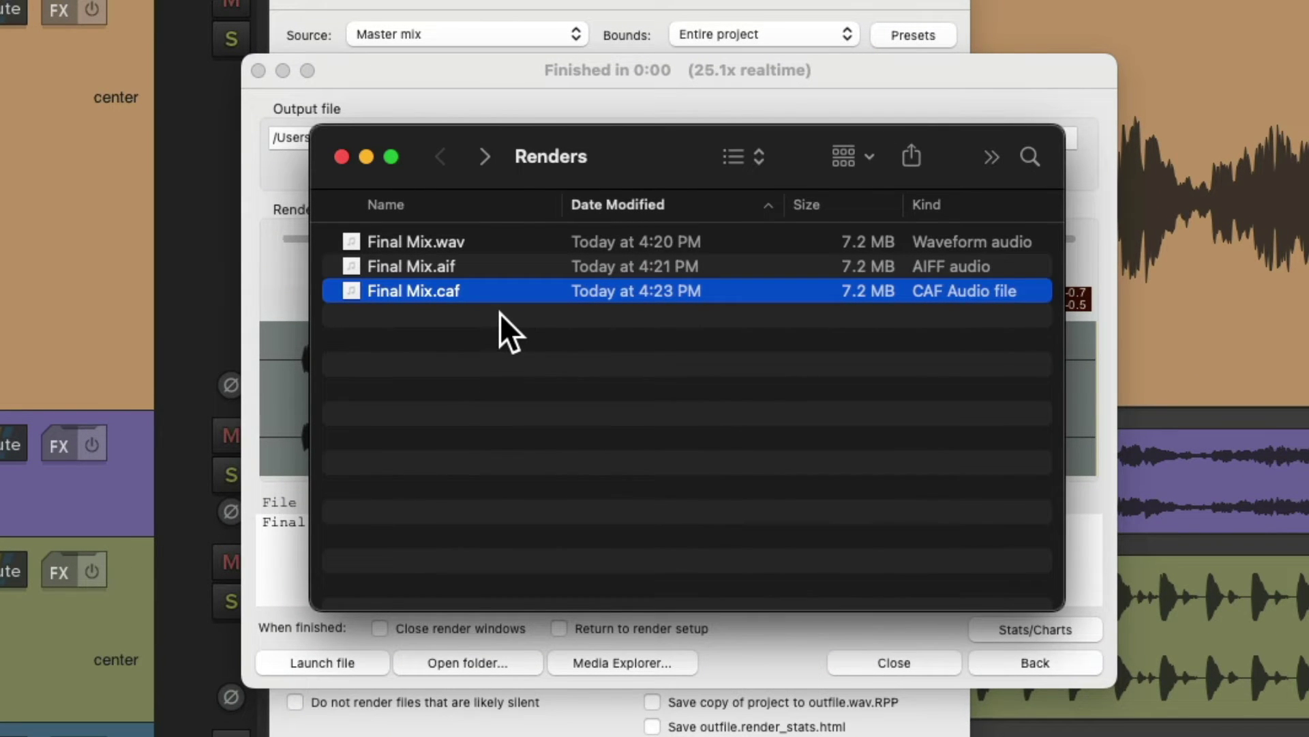
key("super+Tab")
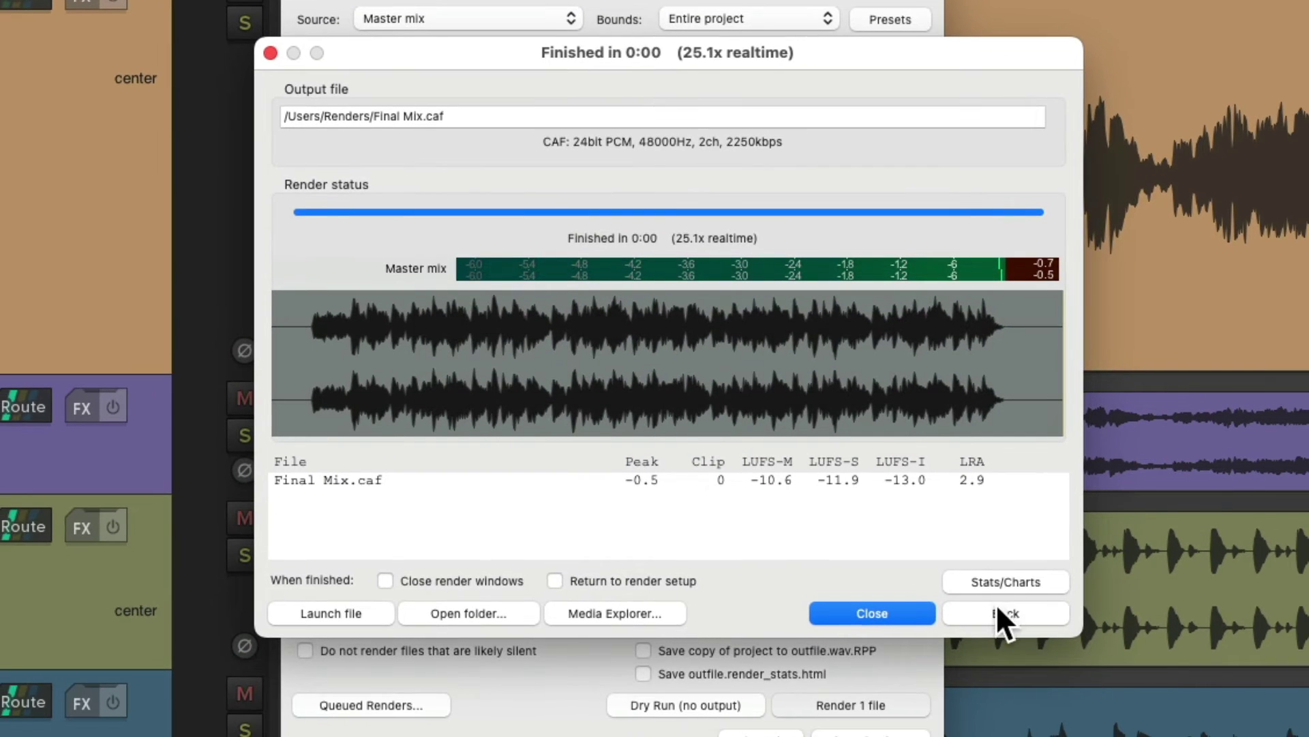
left_click(997, 610)
left_click(840, 442)
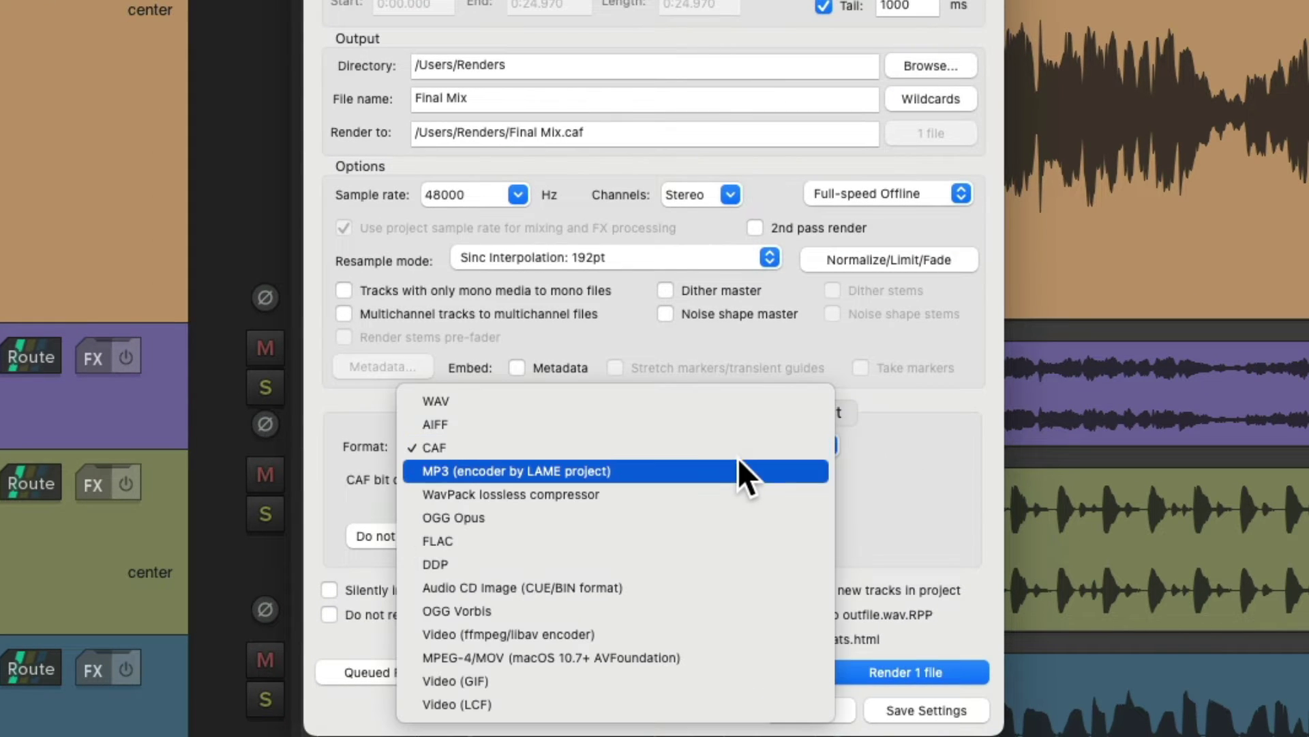
Render Final Mix as a 320 kbps MP3 and confirm the 1 MB file in Renders.
left_click(735, 463)
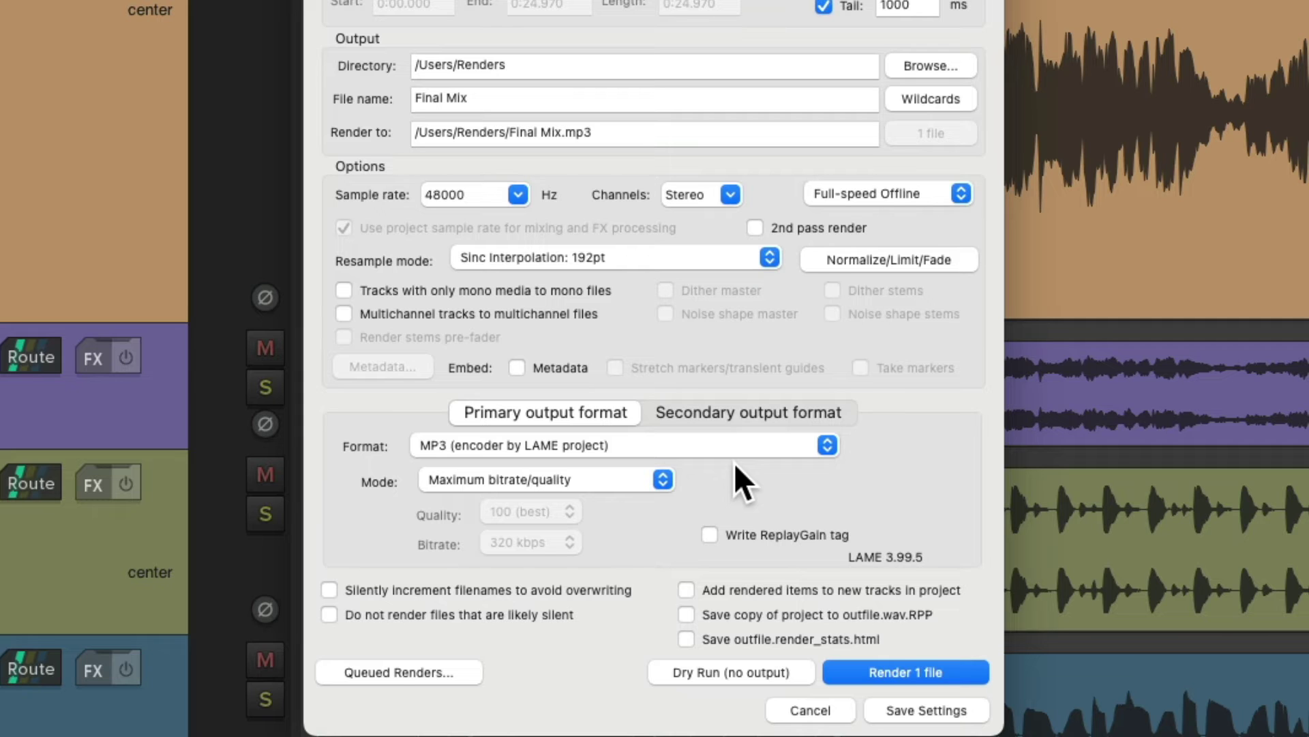
left_click(871, 666)
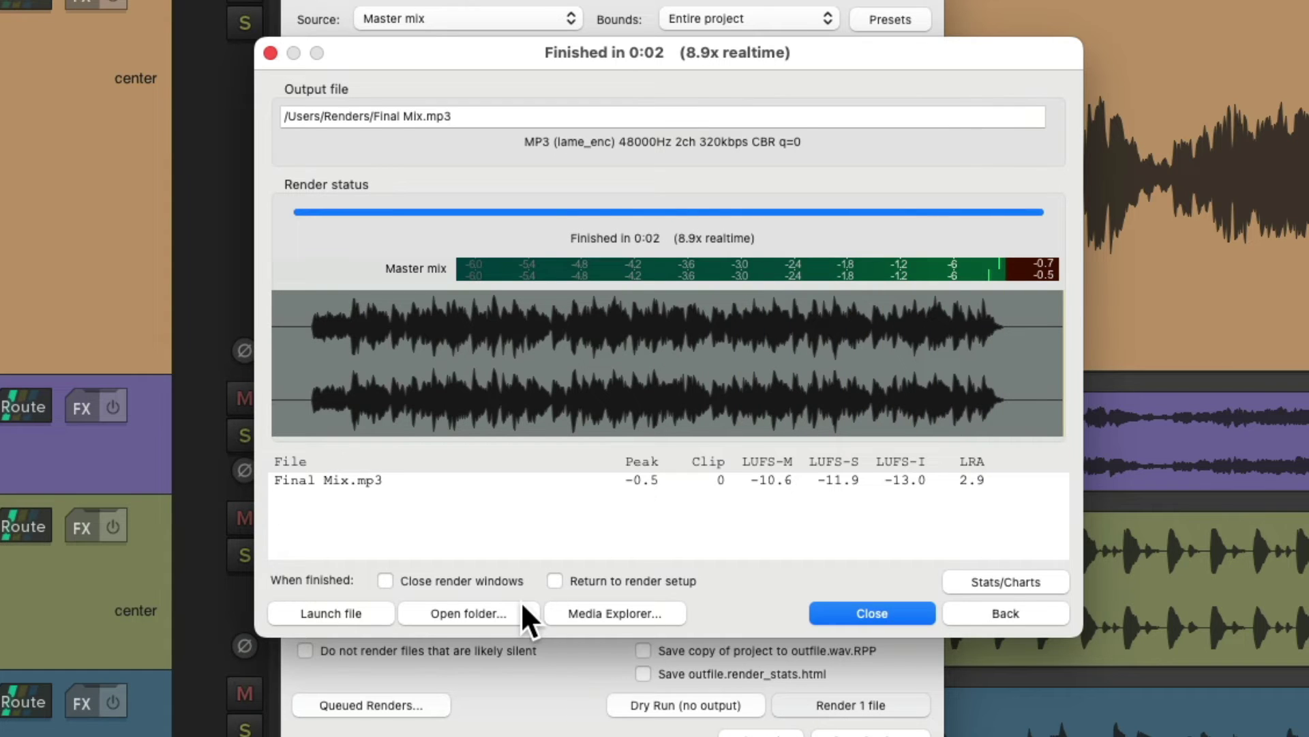
left_click(523, 607)
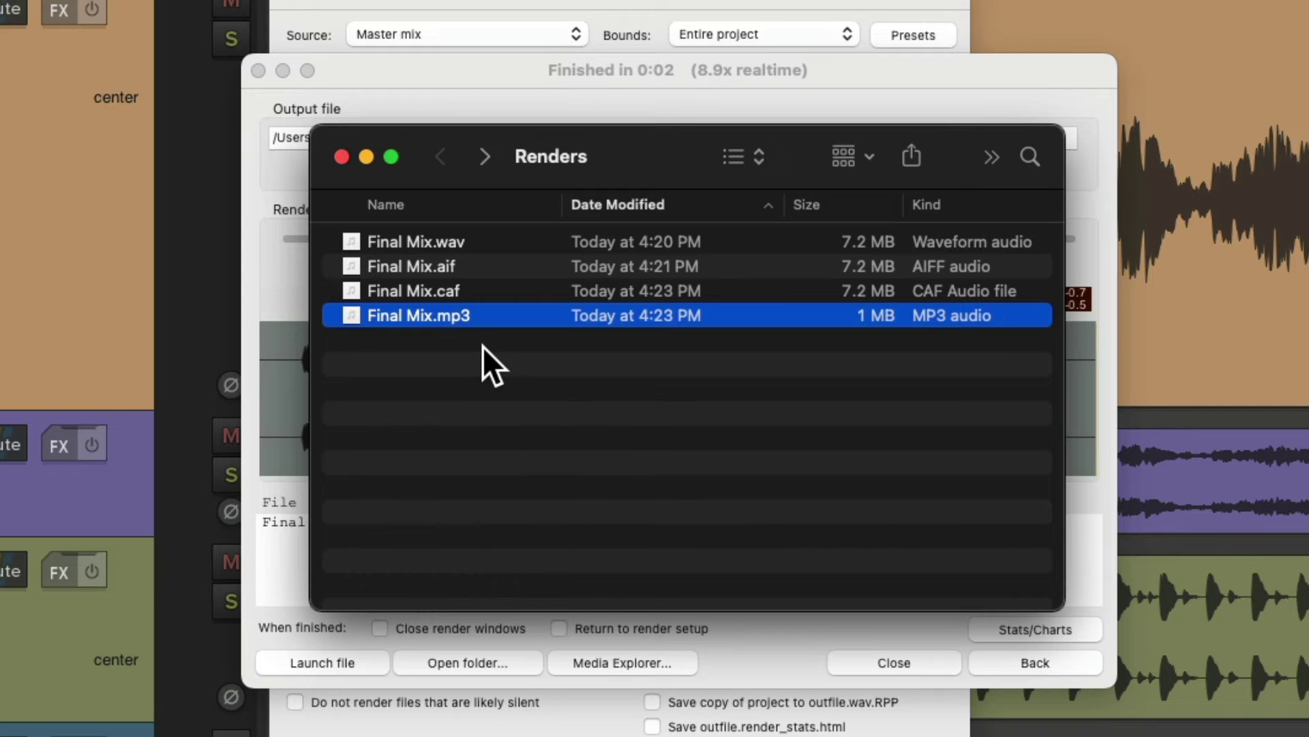
key("super+w")
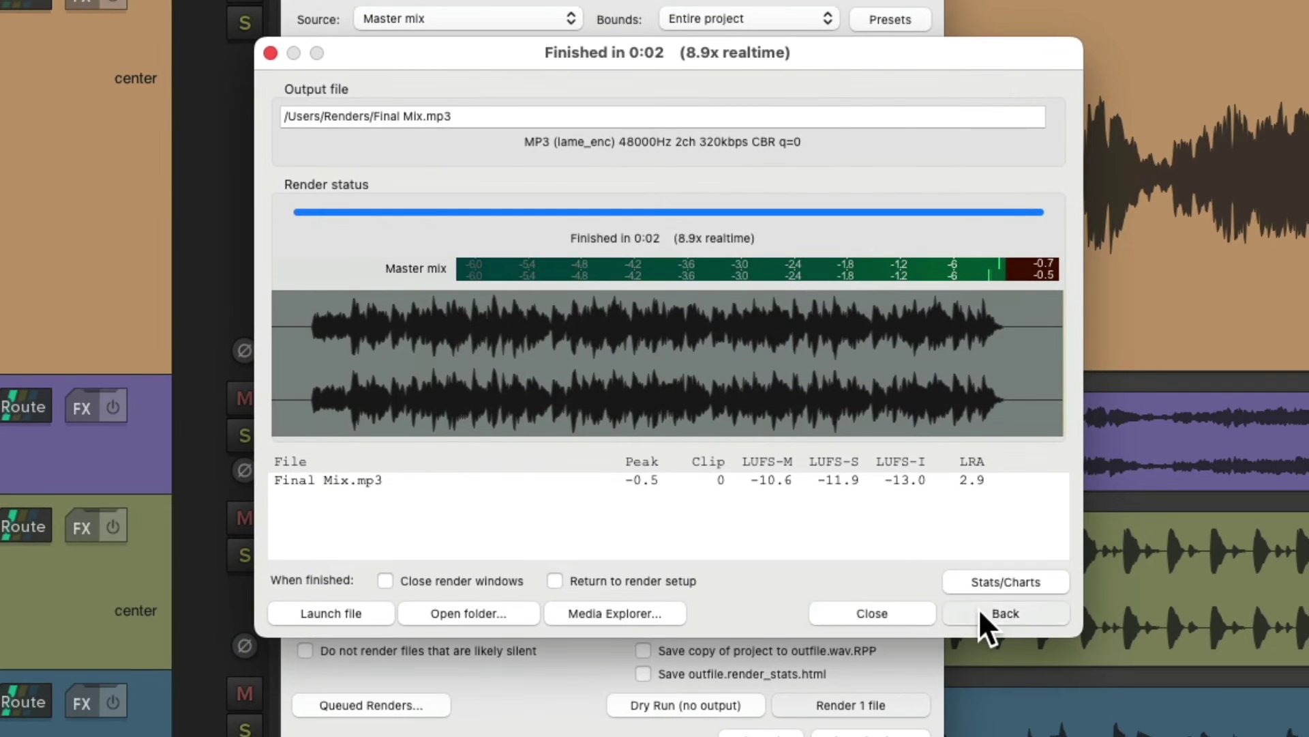
left_click(979, 607)
left_click(702, 437)
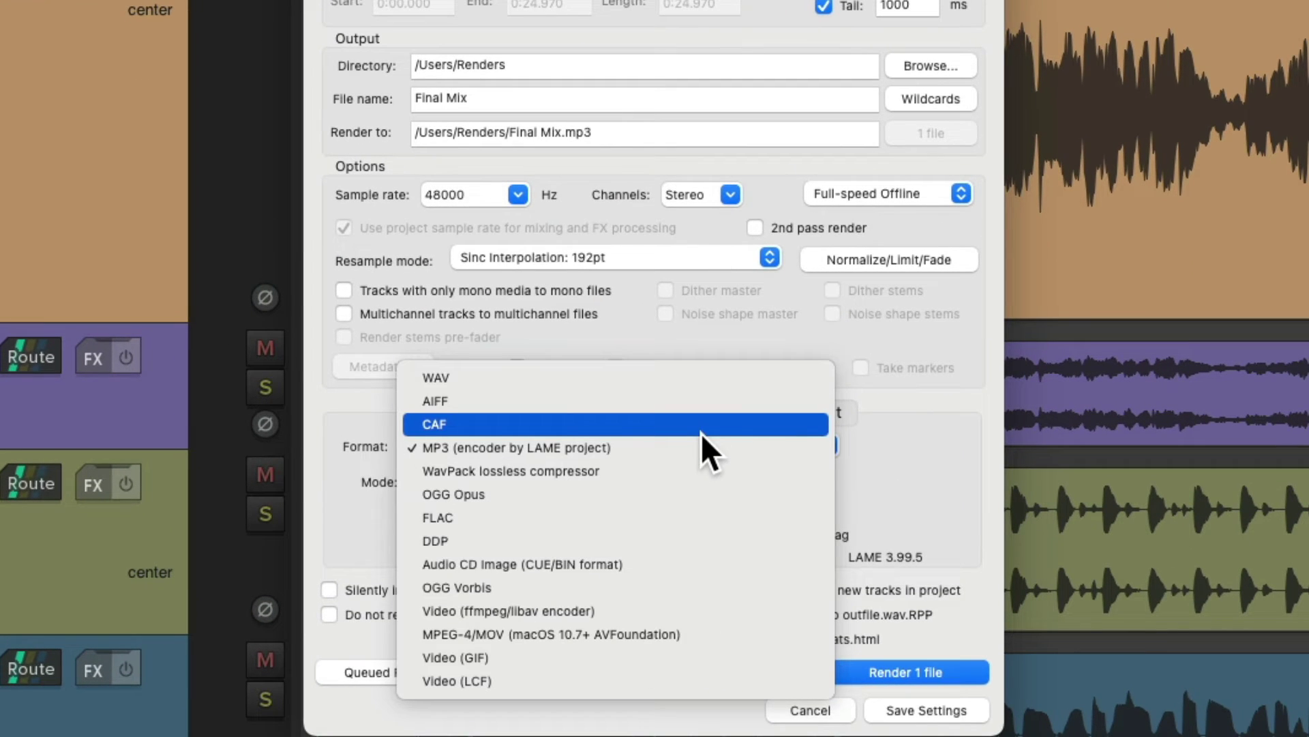
Render Final Mix as a 24-bit WavPack lossless file with Normal compression mode.
left_click(697, 477)
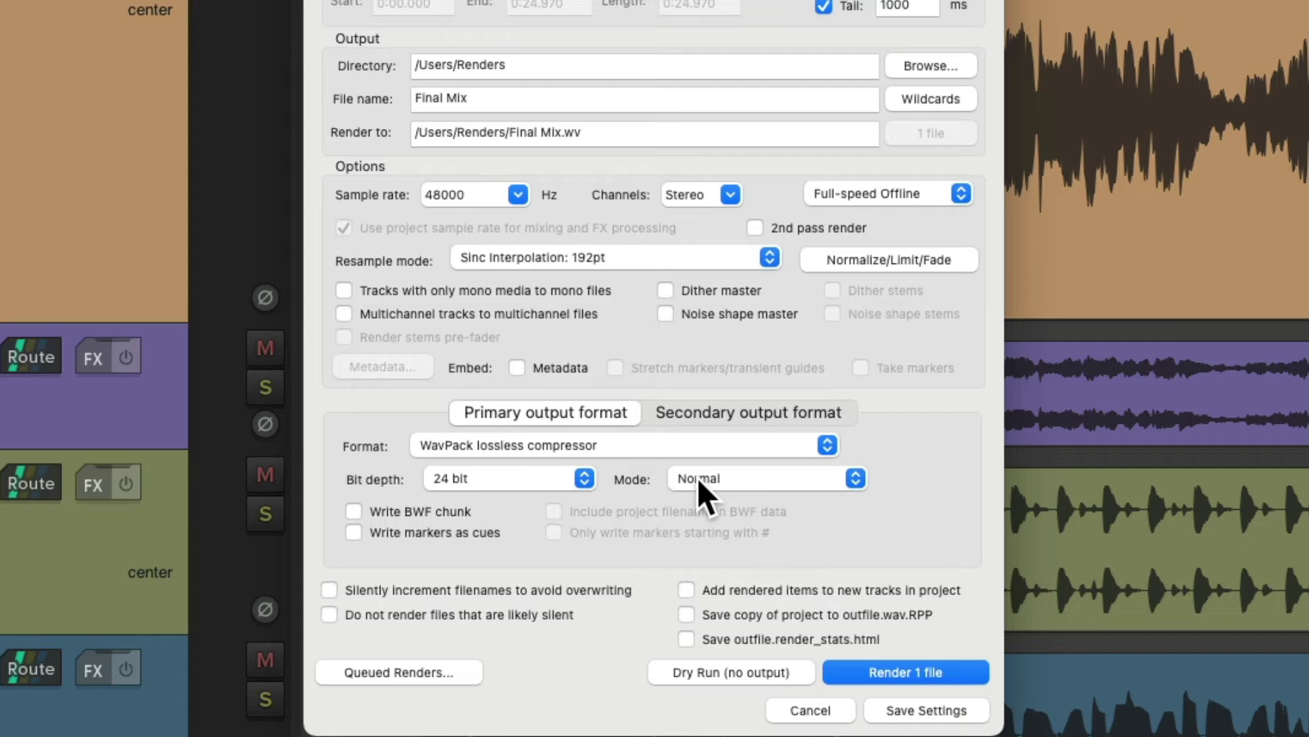
left_click(779, 476)
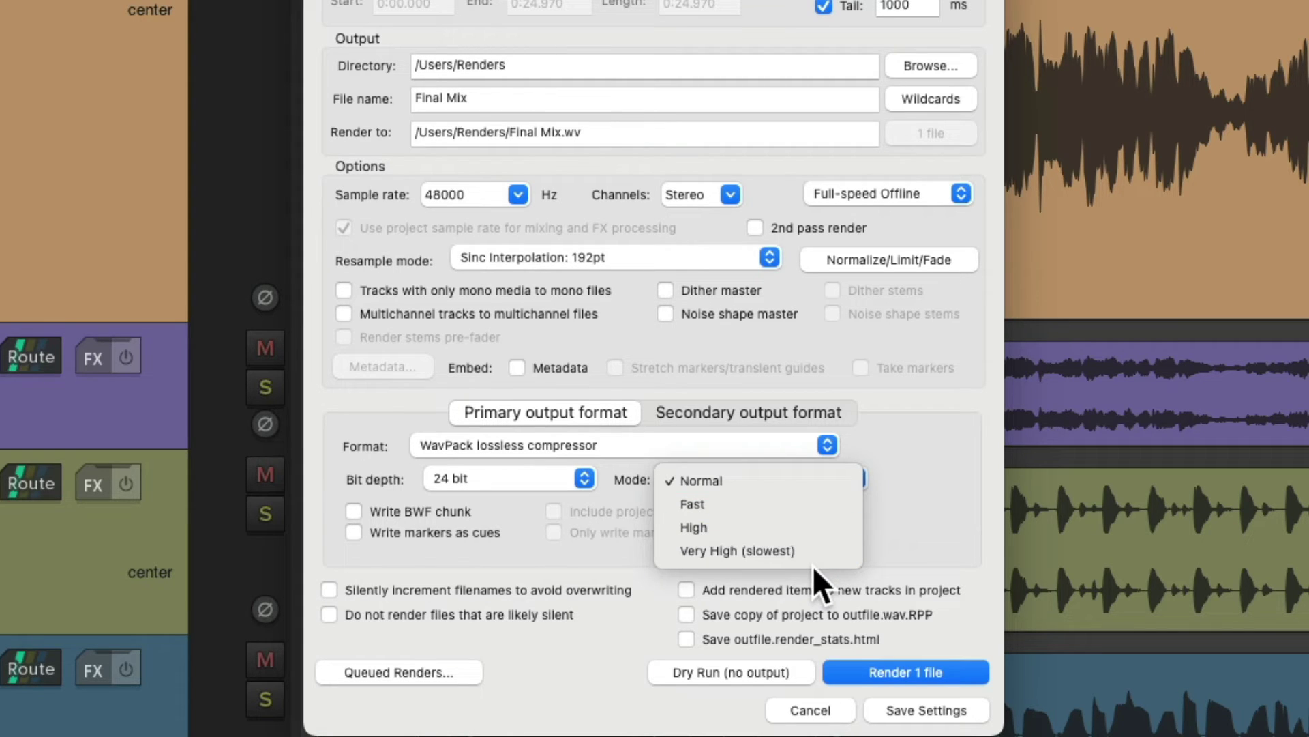
left_click(922, 477)
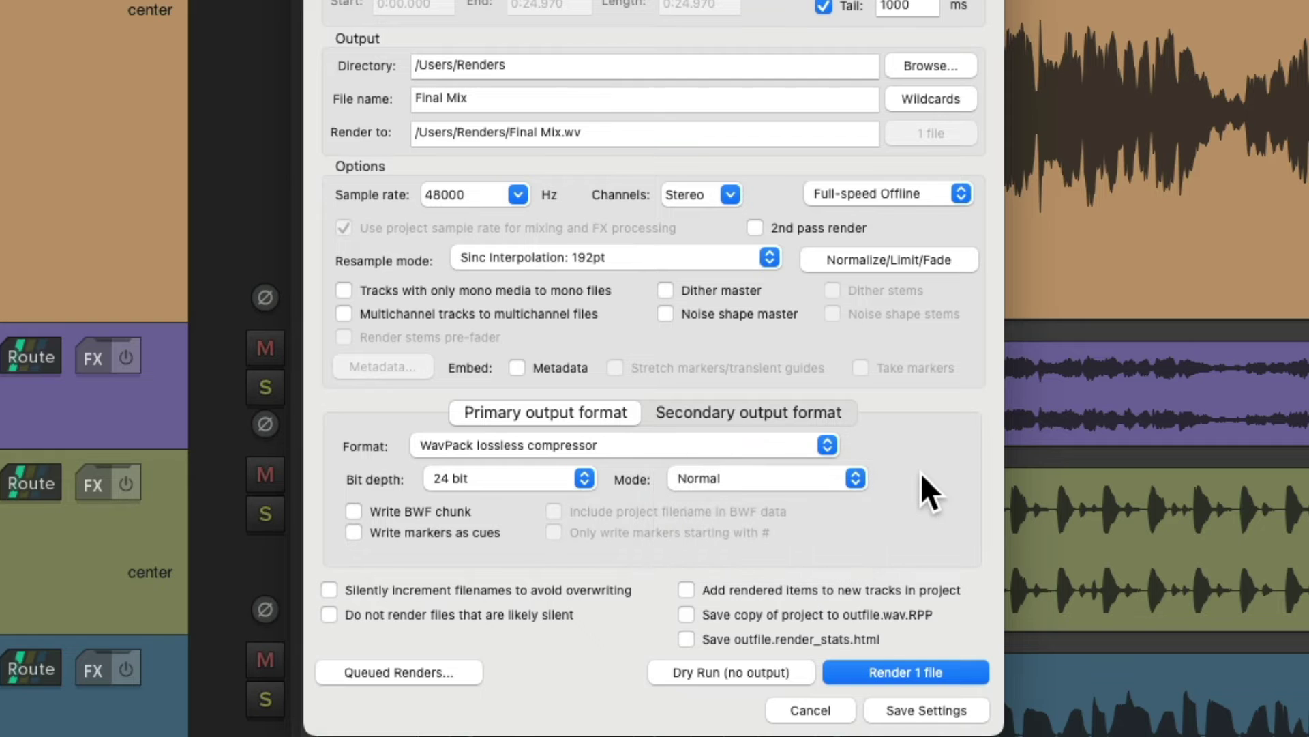
left_click(852, 670)
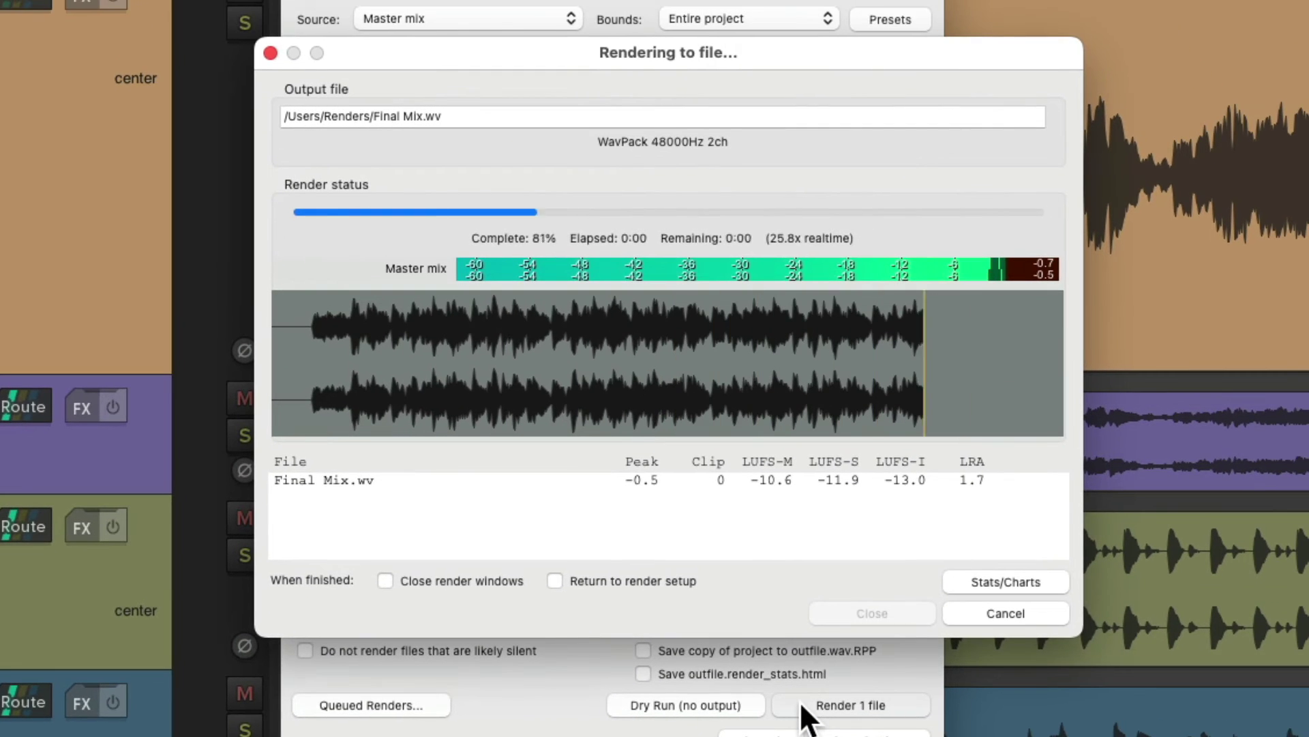
Confirm Final Mix.wv (4.8 MB) is in Renders, then return to the render settings.
left_click(480, 611)
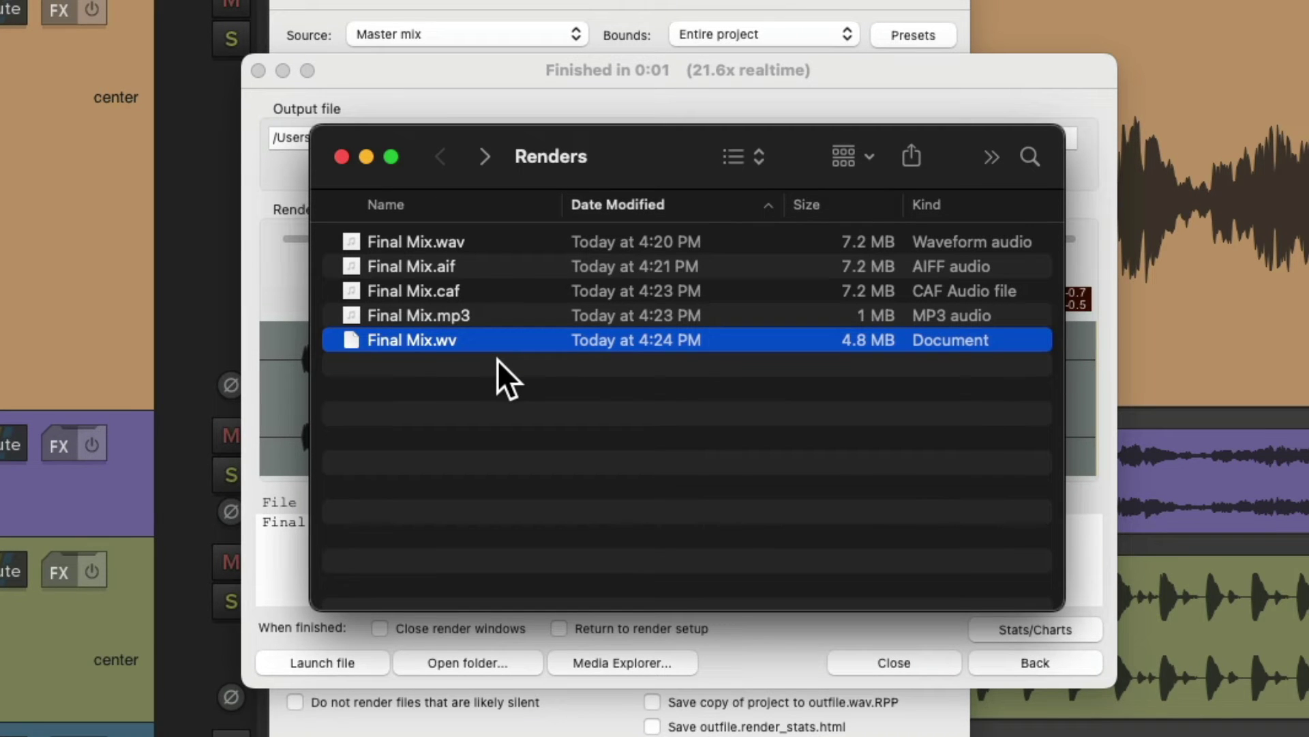
key("super+w")
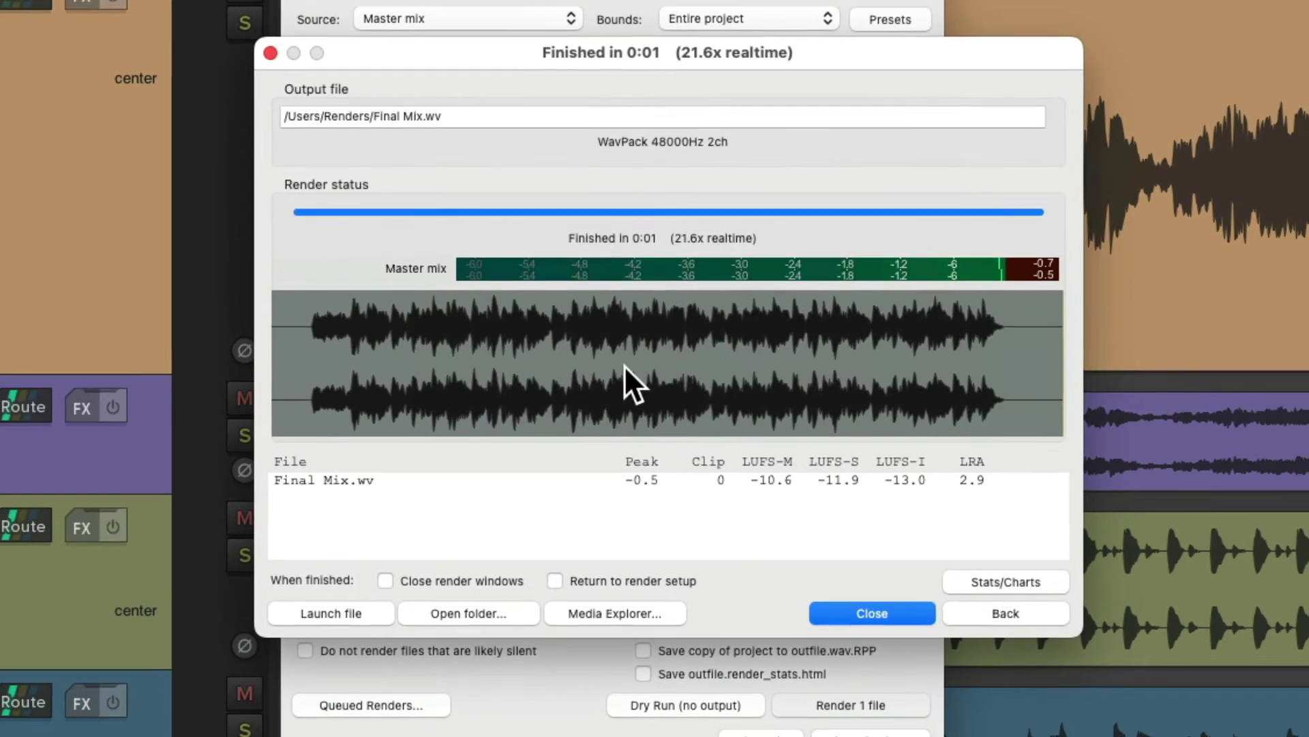
left_click(962, 607)
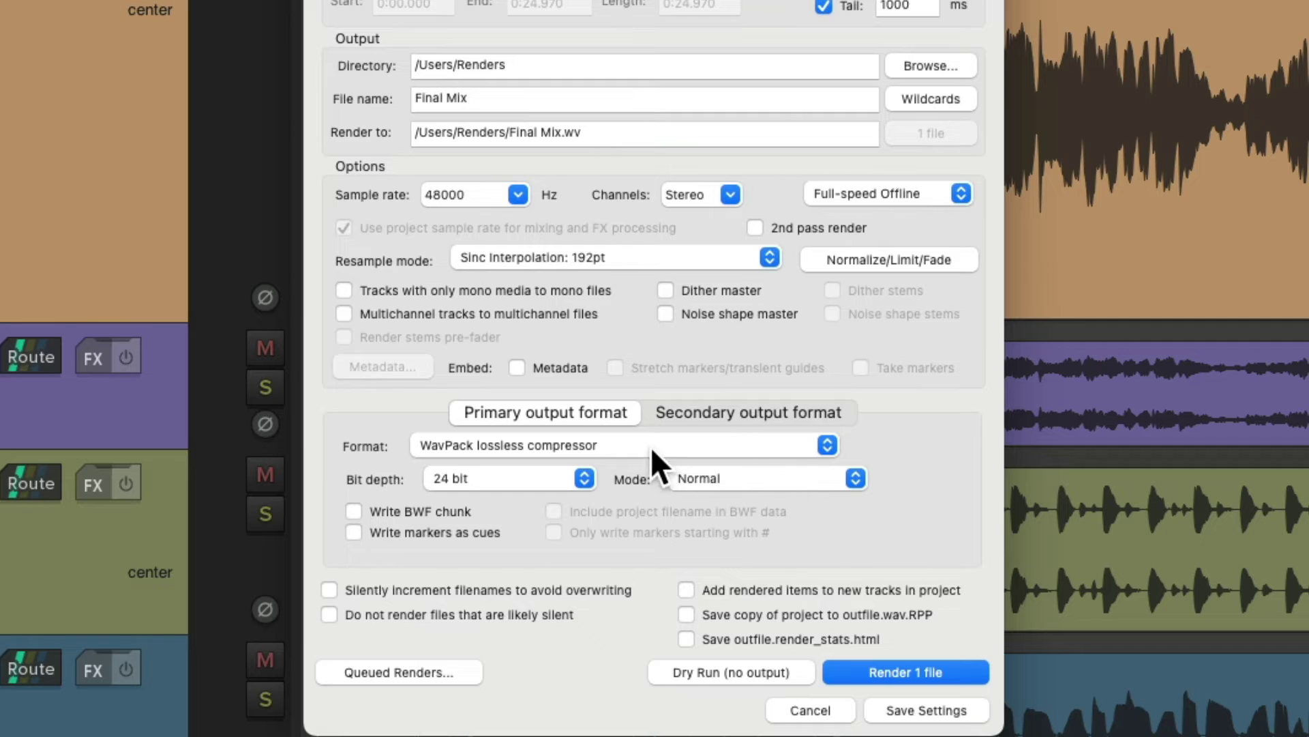
left_click(641, 447)
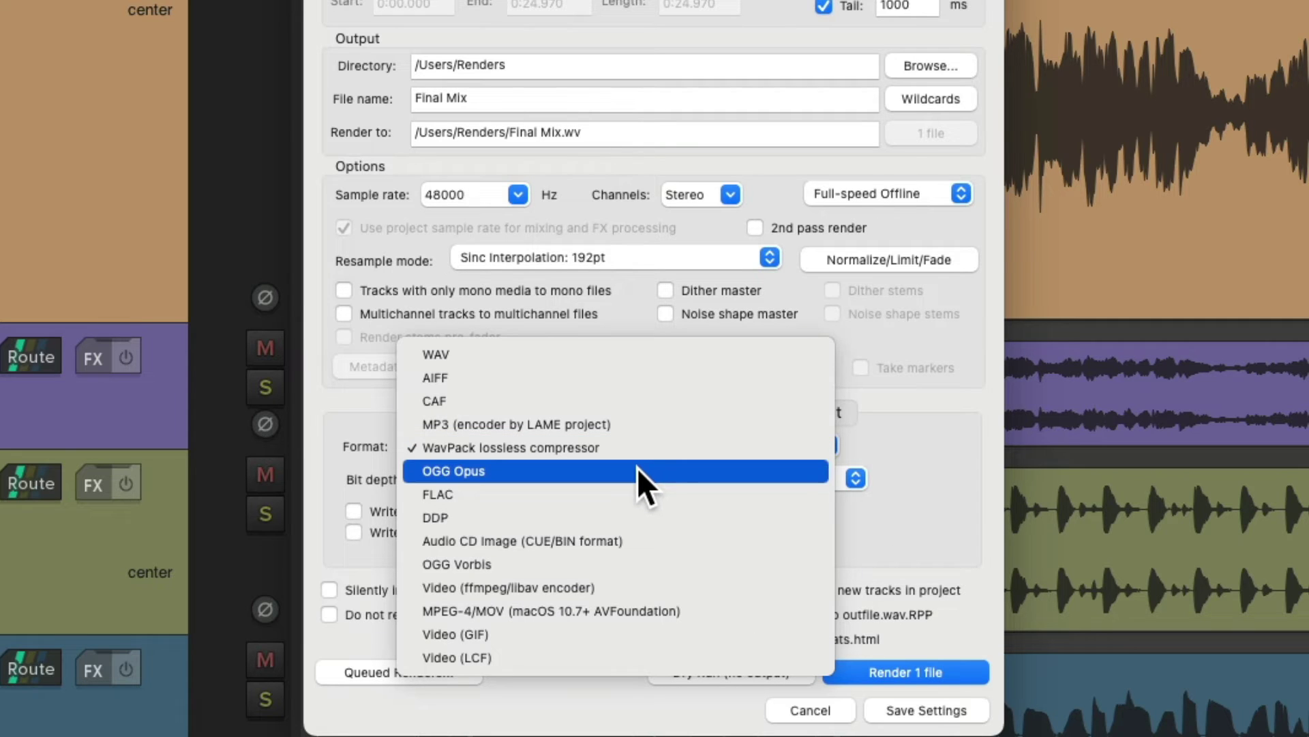
Render Final Mix.ogg as OGG Vorbis, VBR quality 0.50, verify it in Renders, and return.
left_click(639, 557)
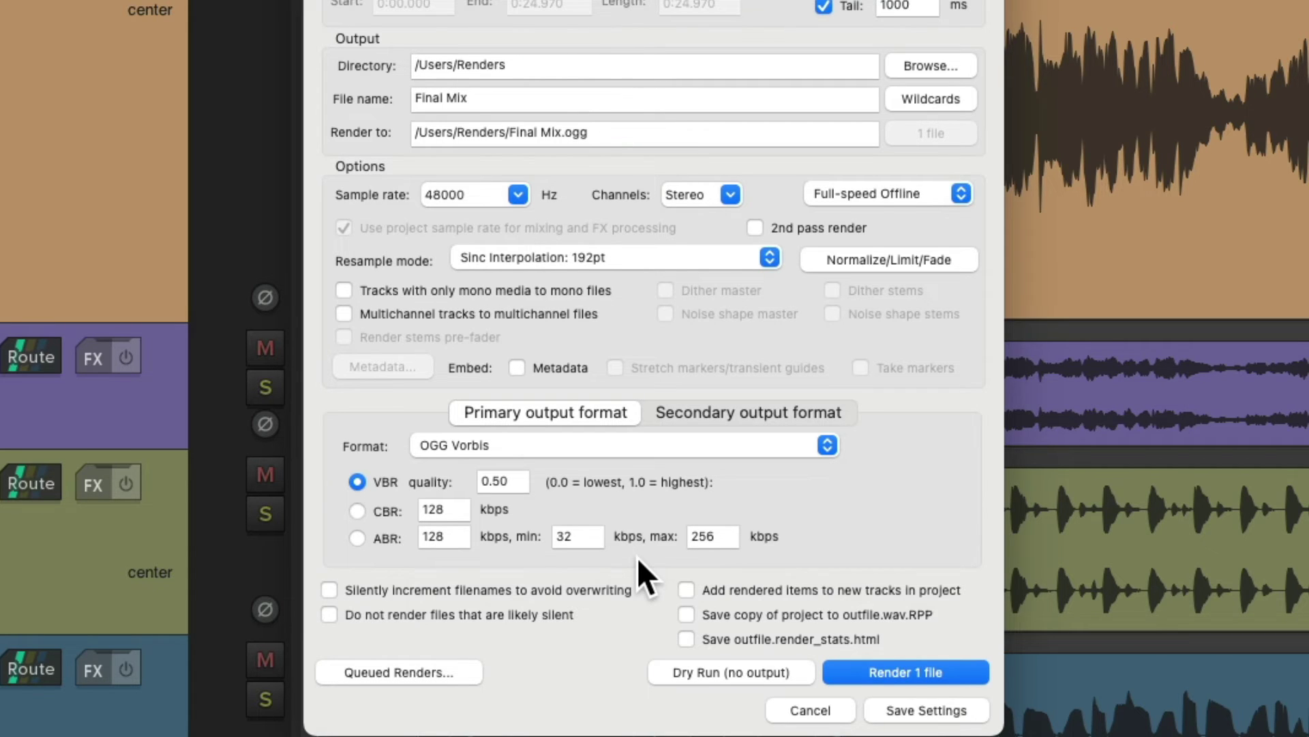
left_click(844, 670)
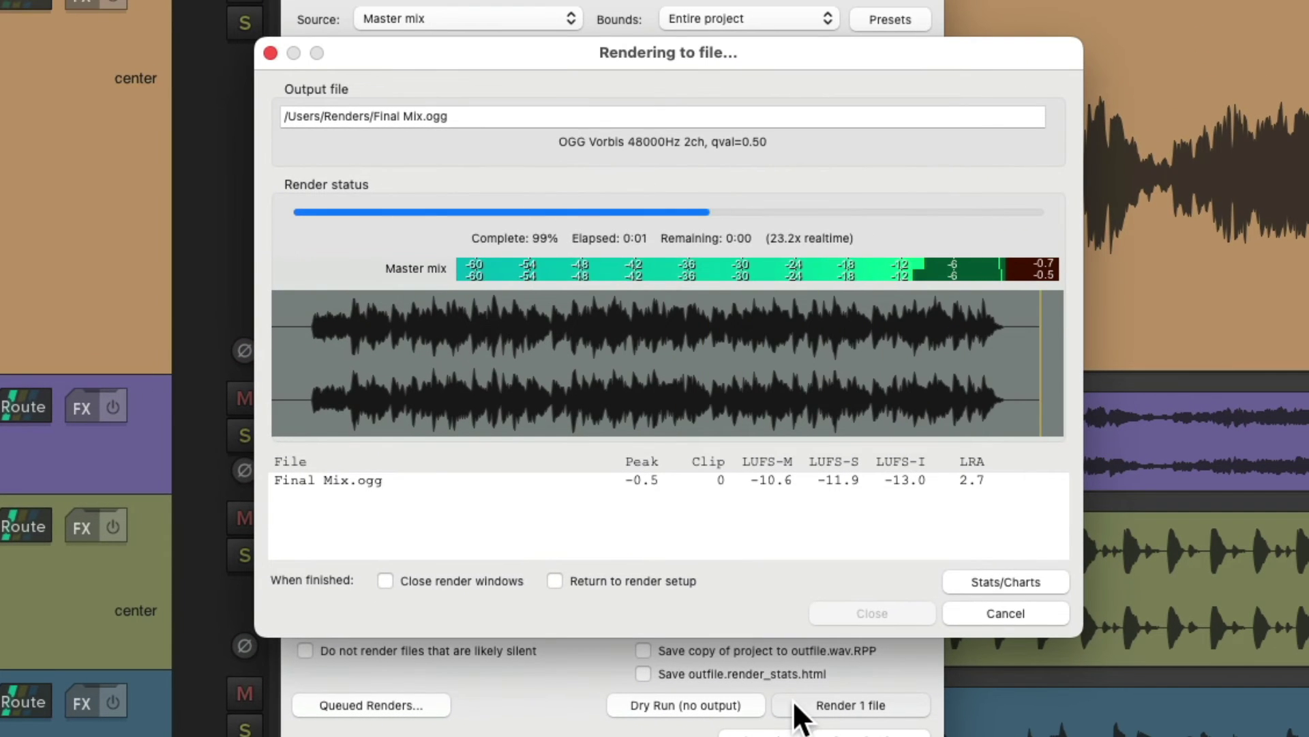
left_click(494, 614)
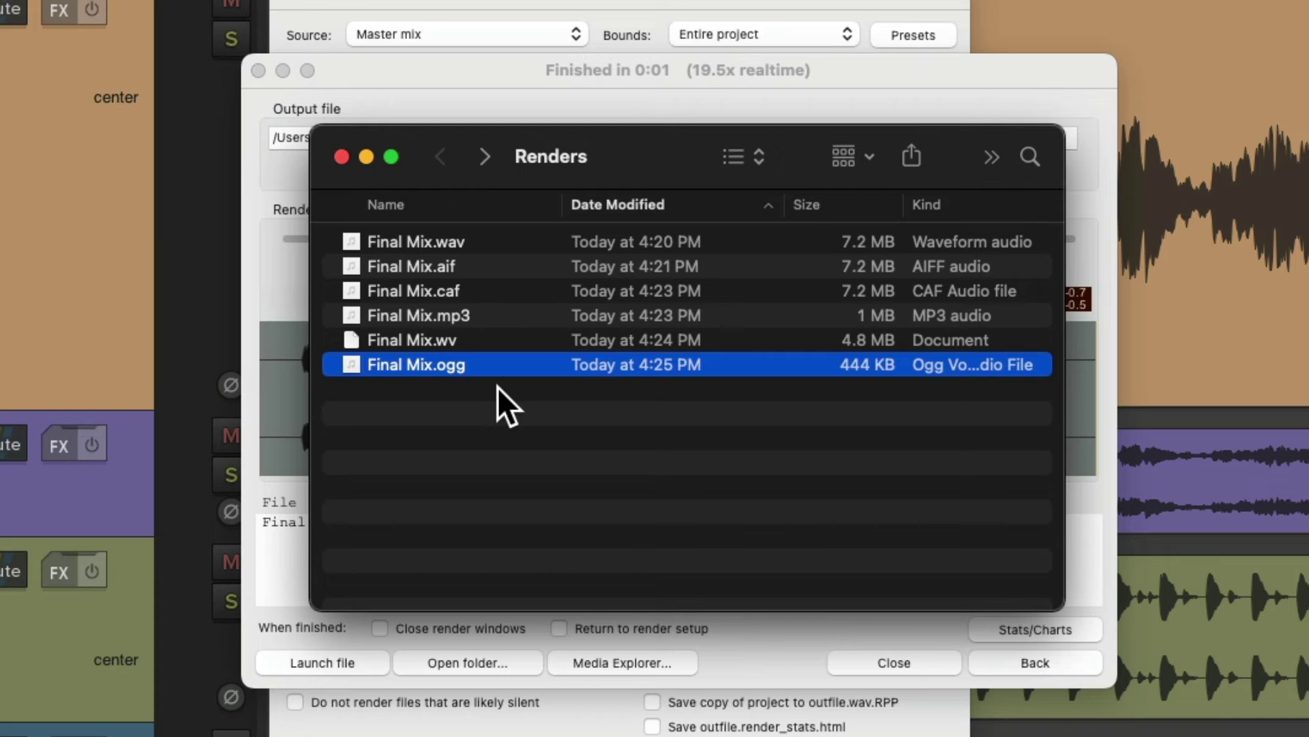
key("super+w")
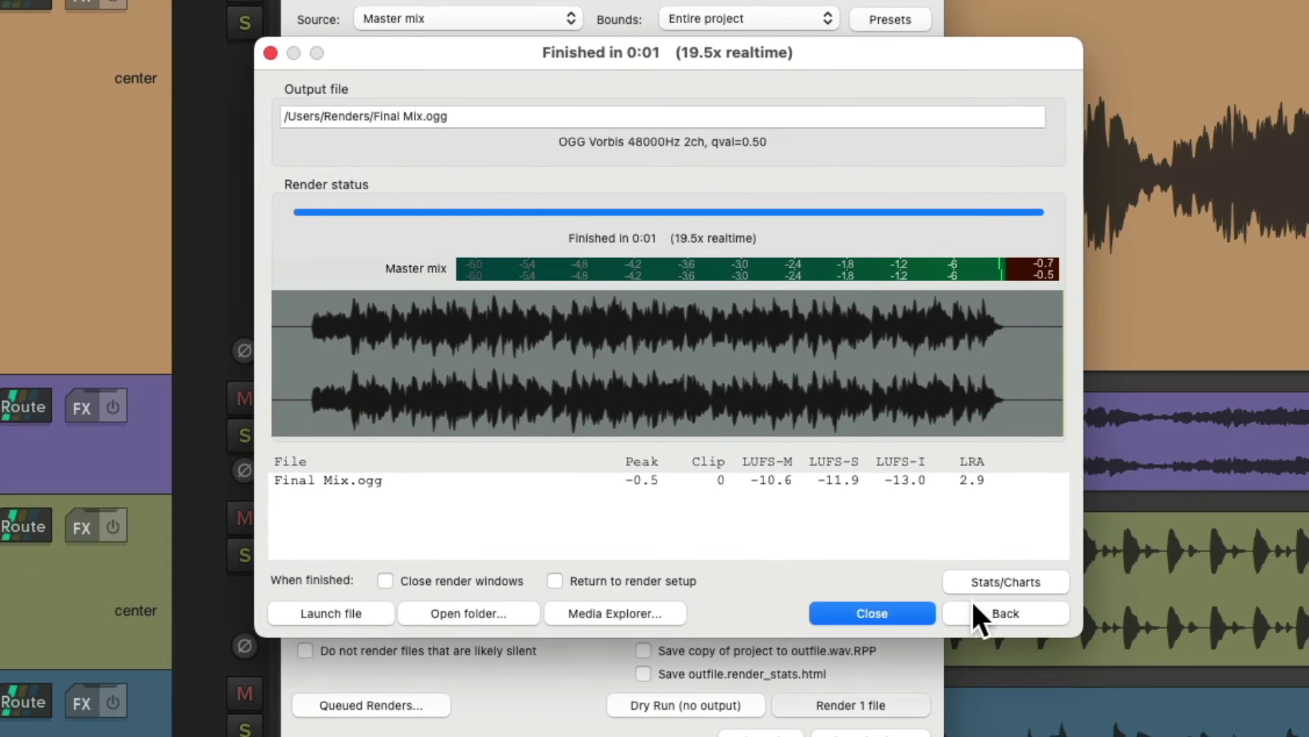
left_click(1017, 662)
Switch the output format to 24-bit FLAC and render Final Mix.flac.
left_click(718, 445)
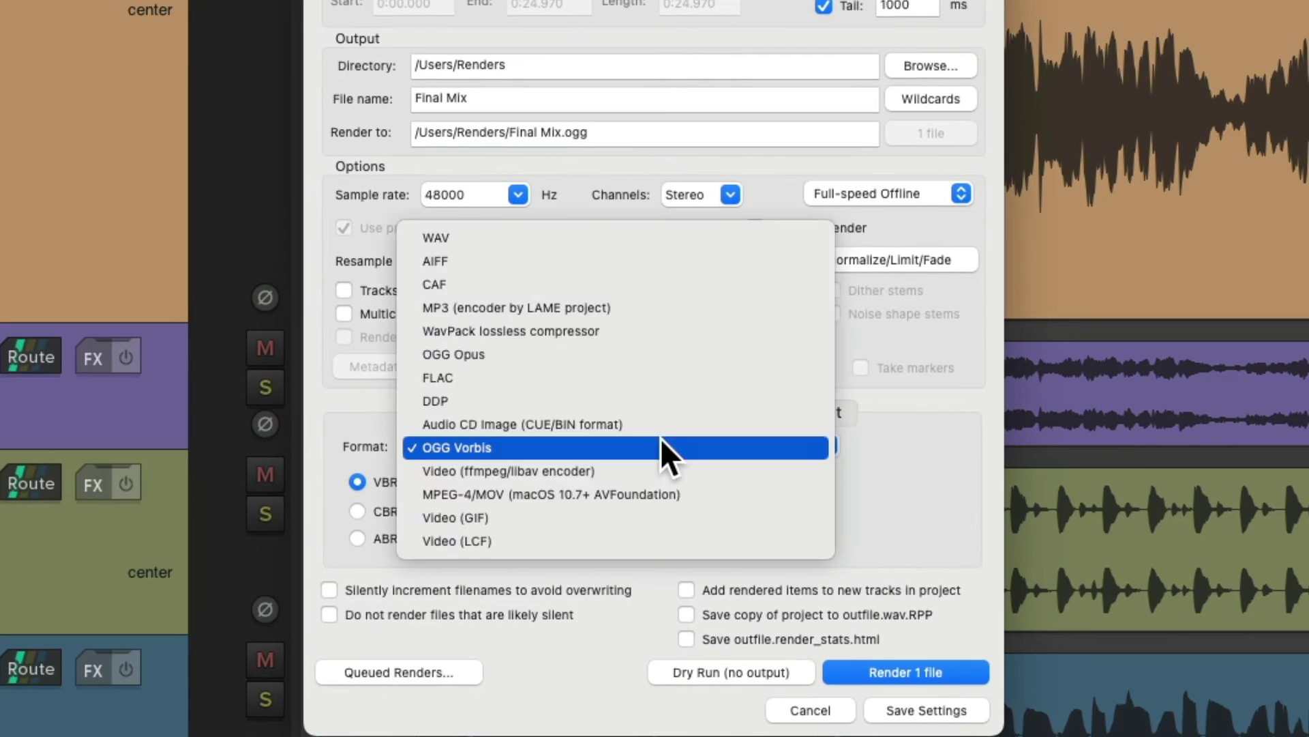
left_click(632, 382)
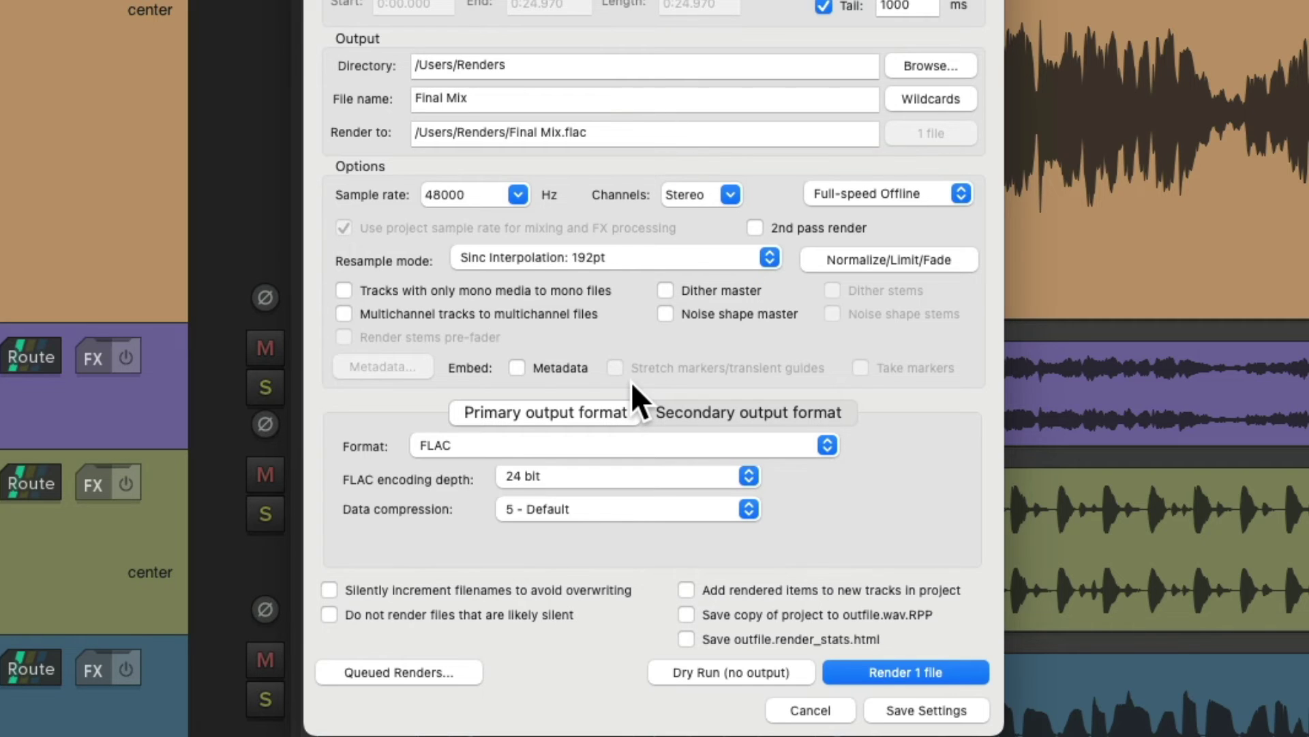
left_click(846, 669)
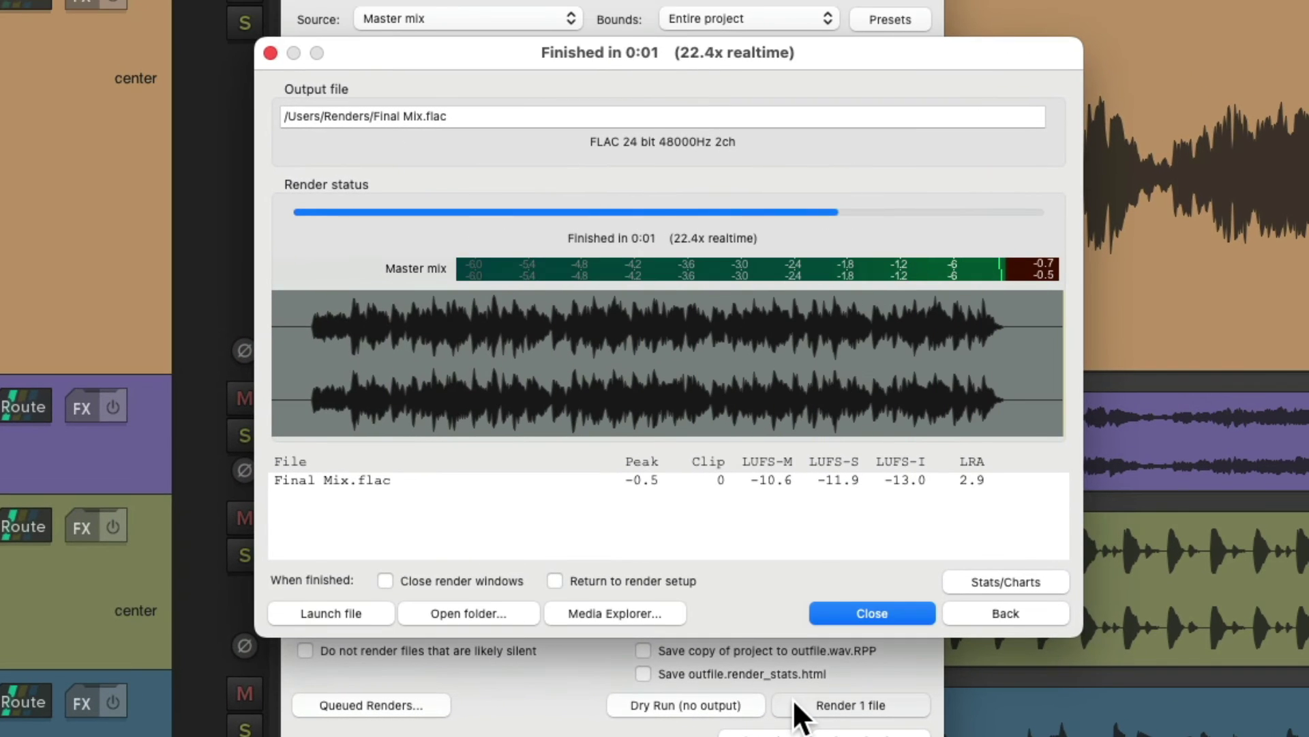
Confirm Final Mix.flac (4.9 MB) sits in Renders, then return to the render settings.
left_click(522, 613)
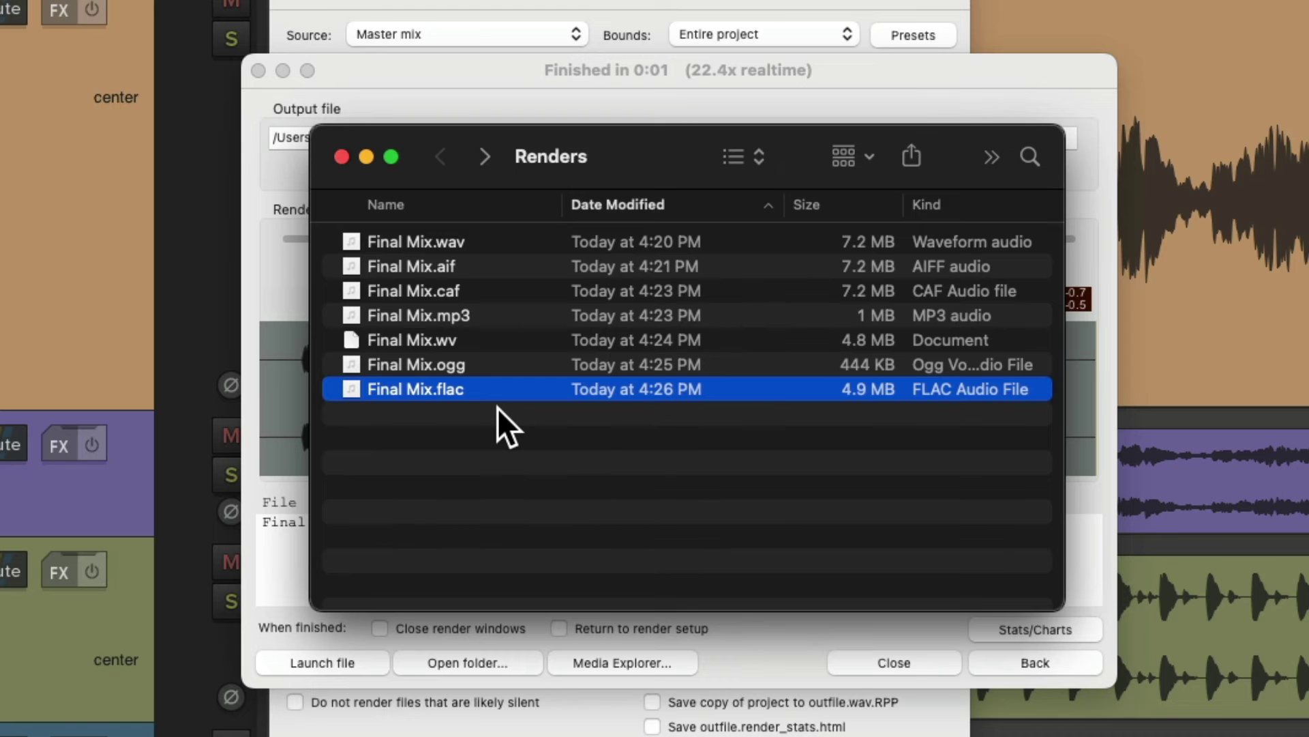
key("super+w")
left_click(988, 656)
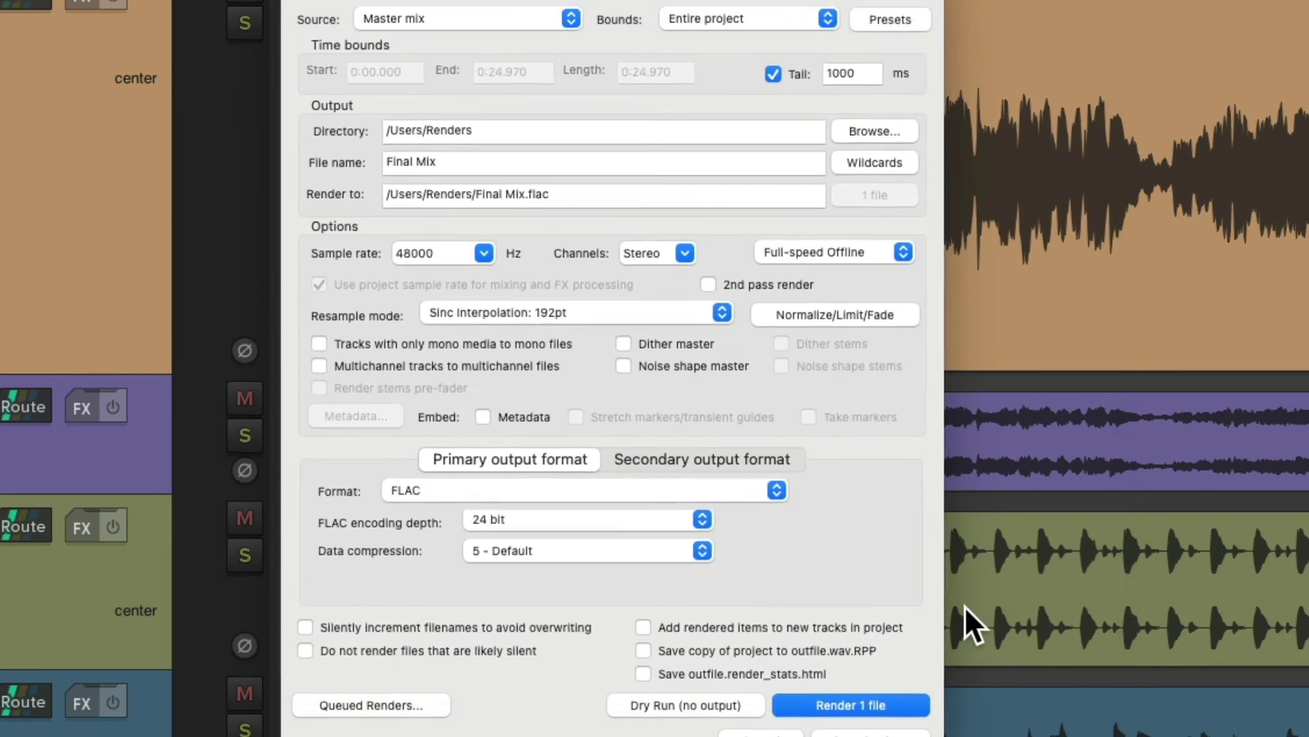
left_click(646, 488)
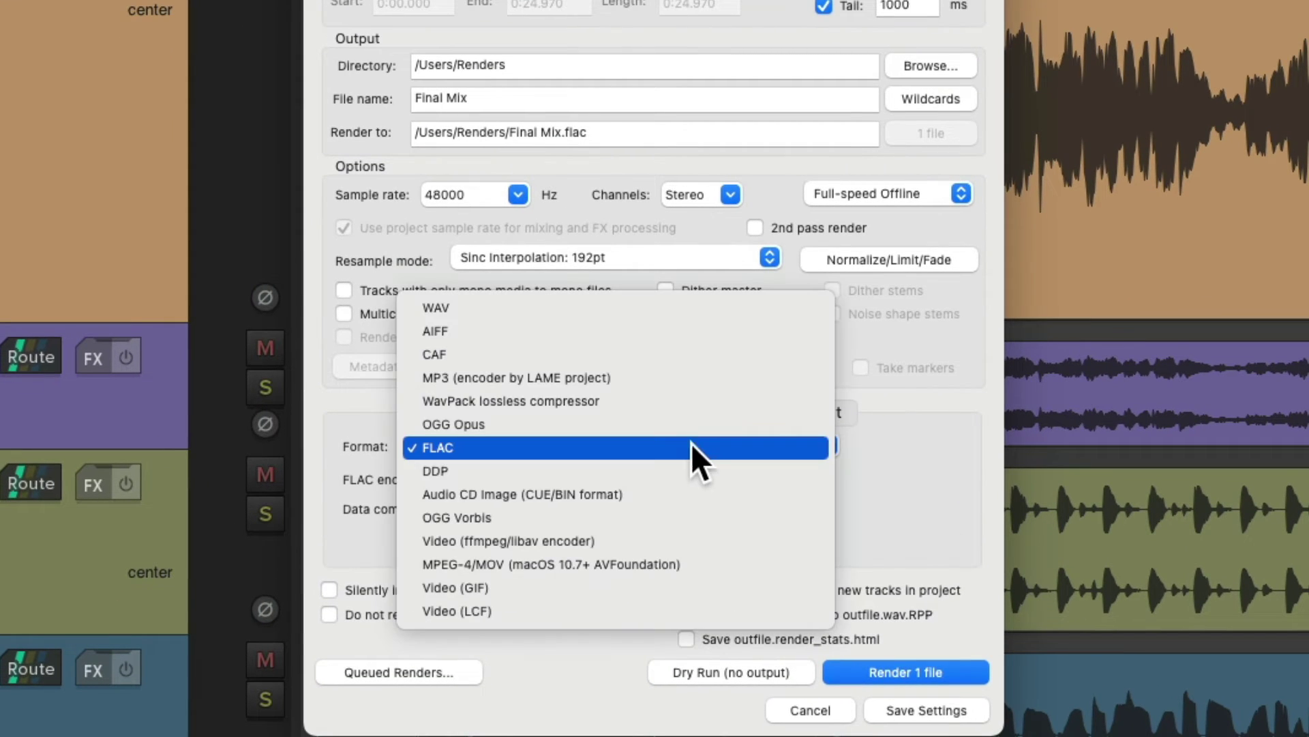
Render the mix as a 16-bit 44.1 kHz DDP image and open the Renders folder.
left_click(690, 471)
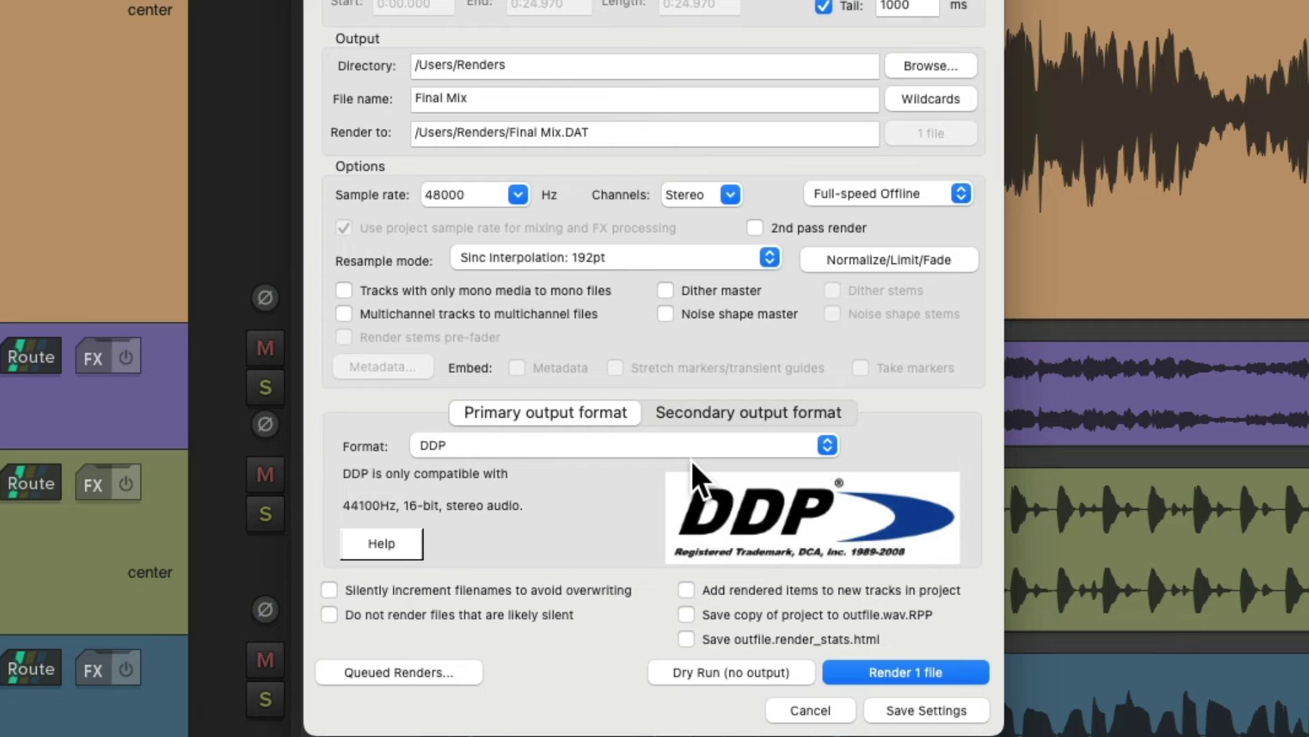
left_click(849, 673)
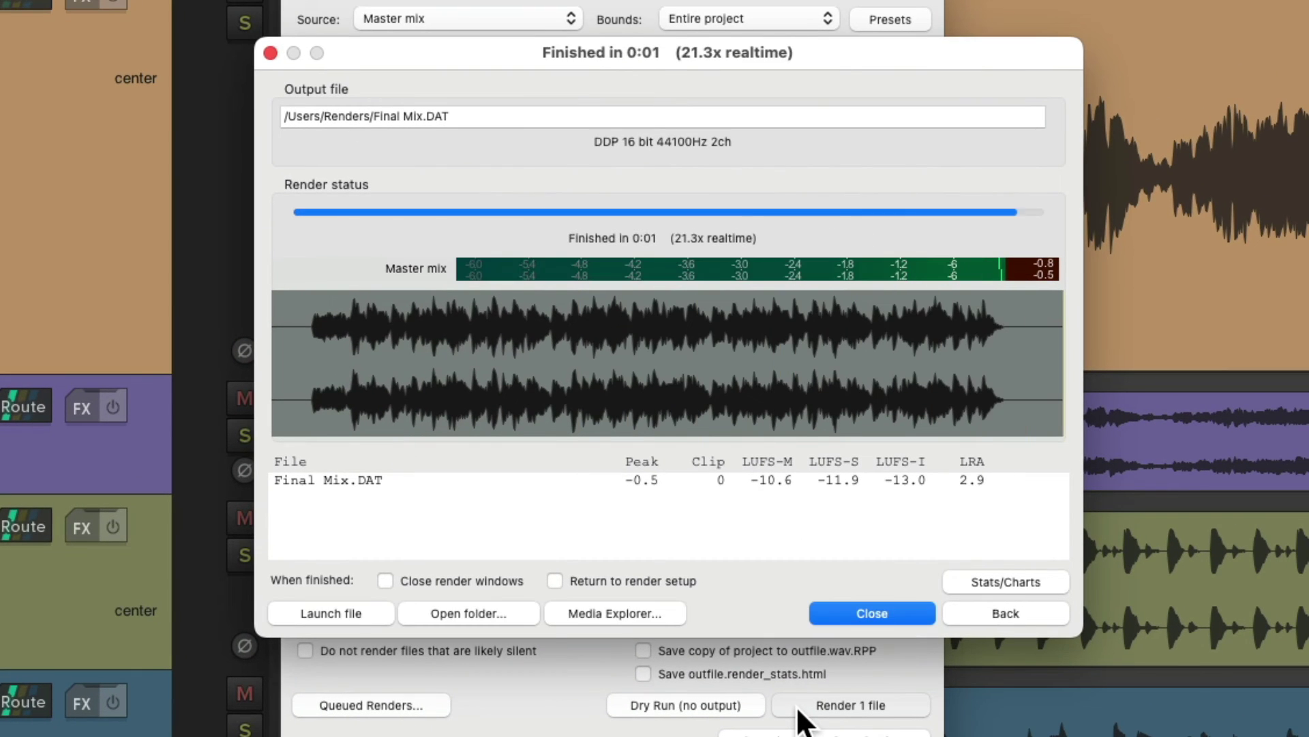
left_click(513, 613)
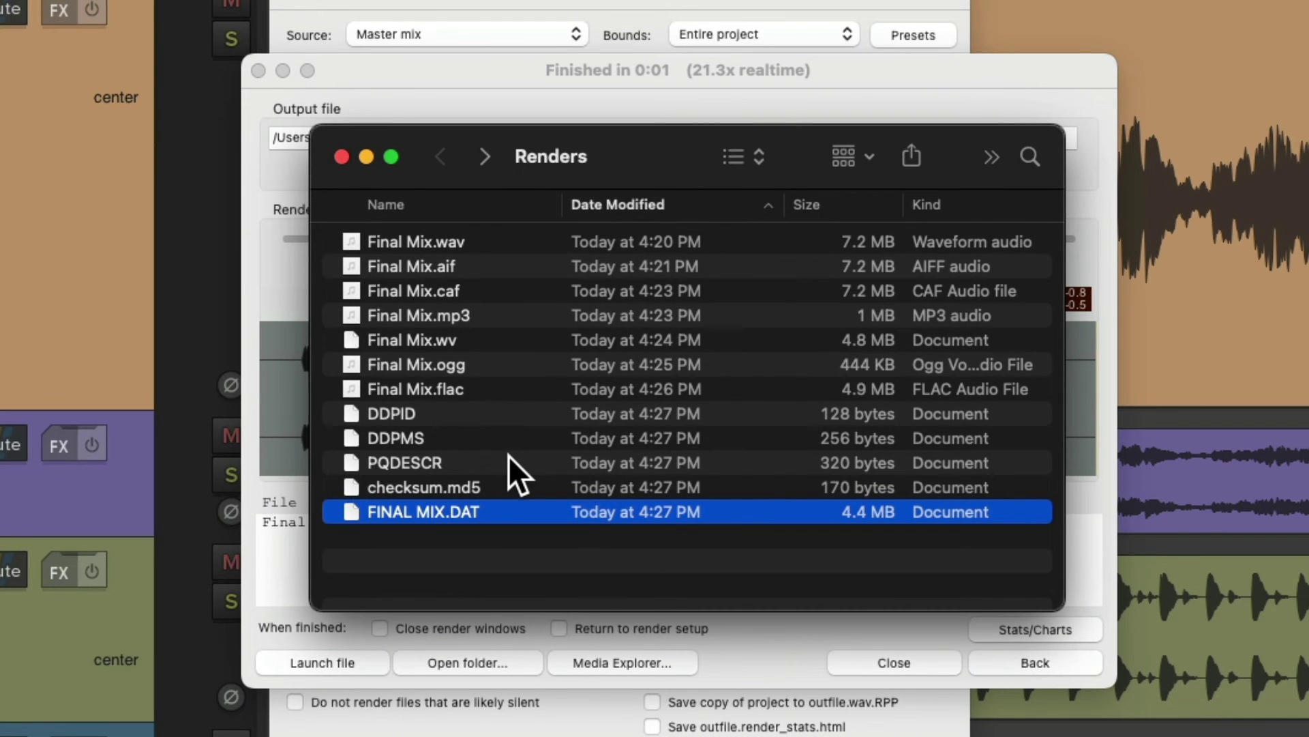
Inspect DDPID, DDPMS, PQDESCR, checksum.md5 and FINAL MIX.DAT, then return to render settings.
left_click(501, 415)
left_click(495, 436)
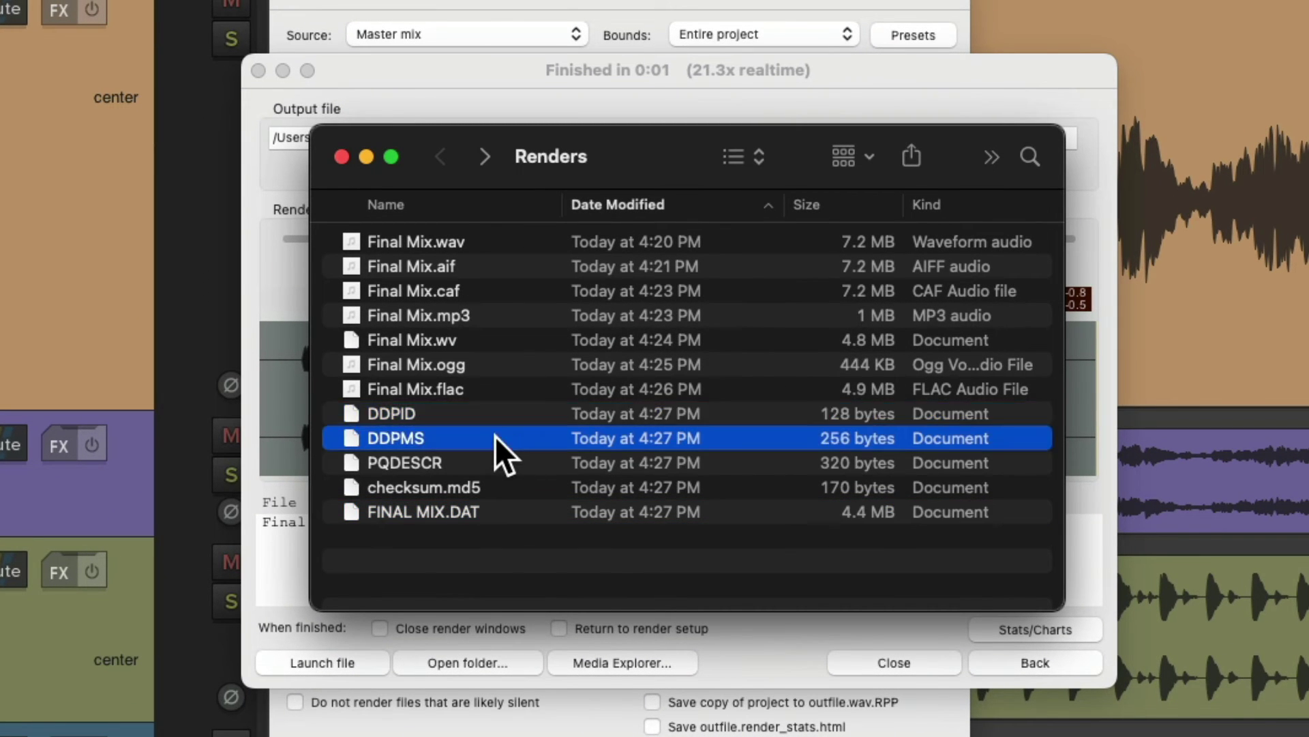
left_click(506, 464)
left_click(521, 486)
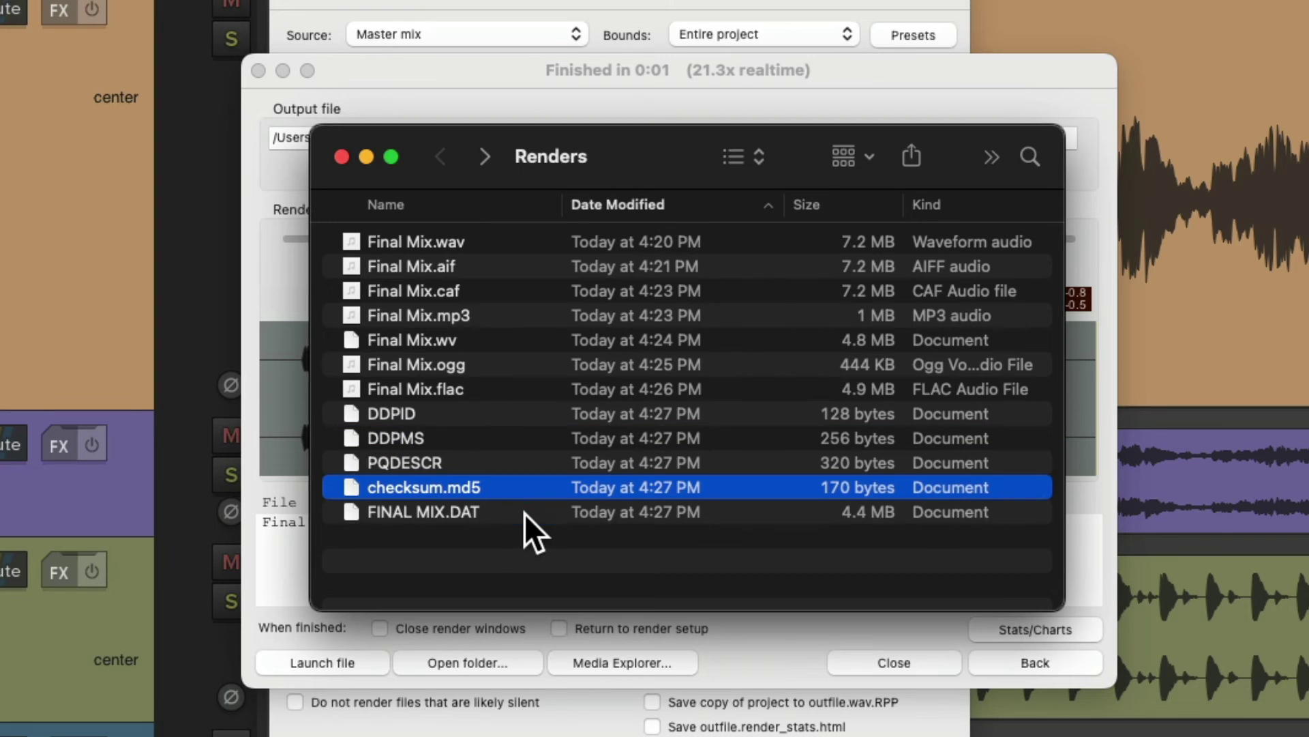
left_click(525, 513)
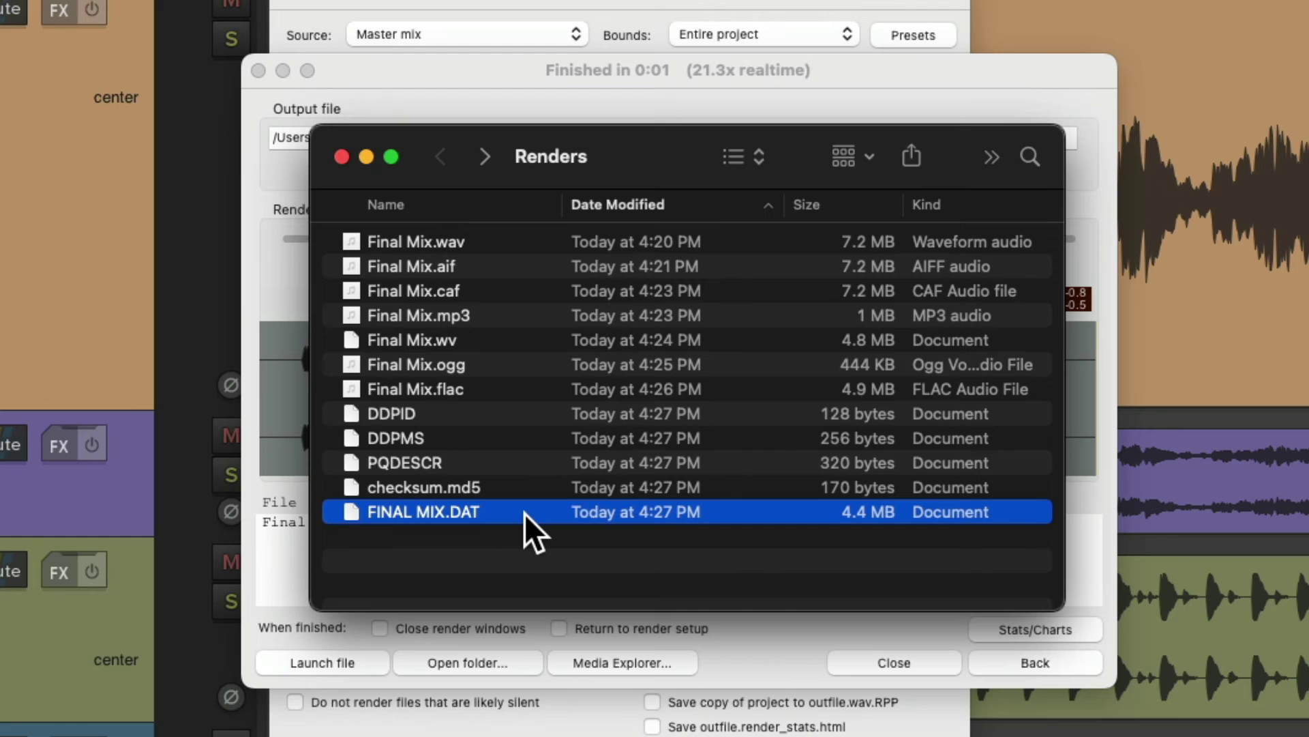
key("super+w")
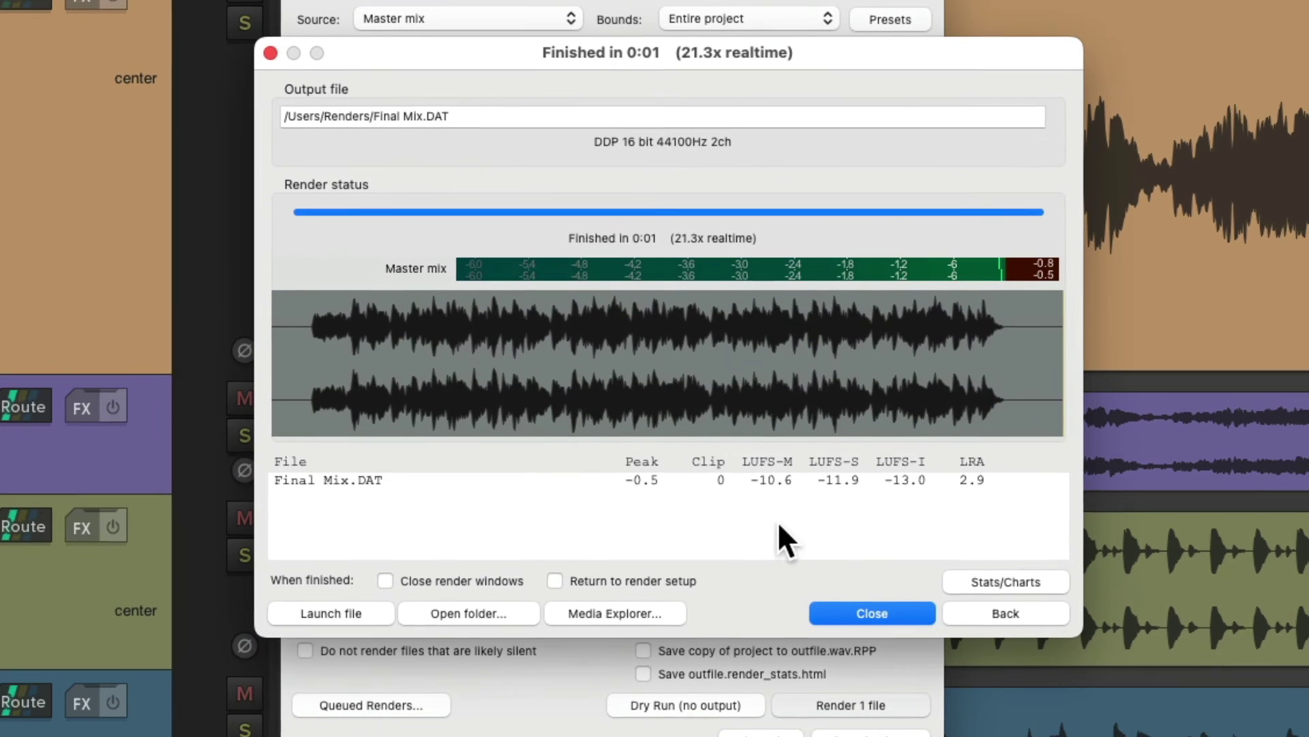
left_click(975, 613)
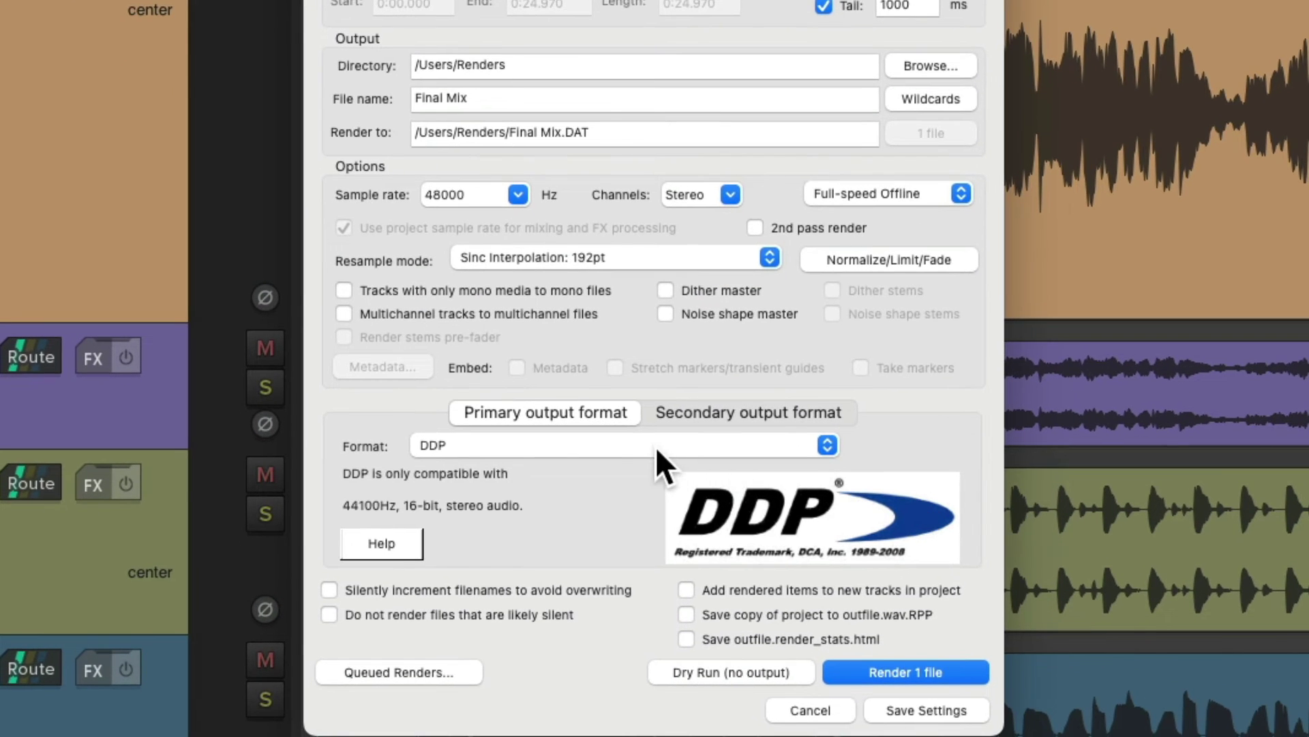
left_click(621, 498)
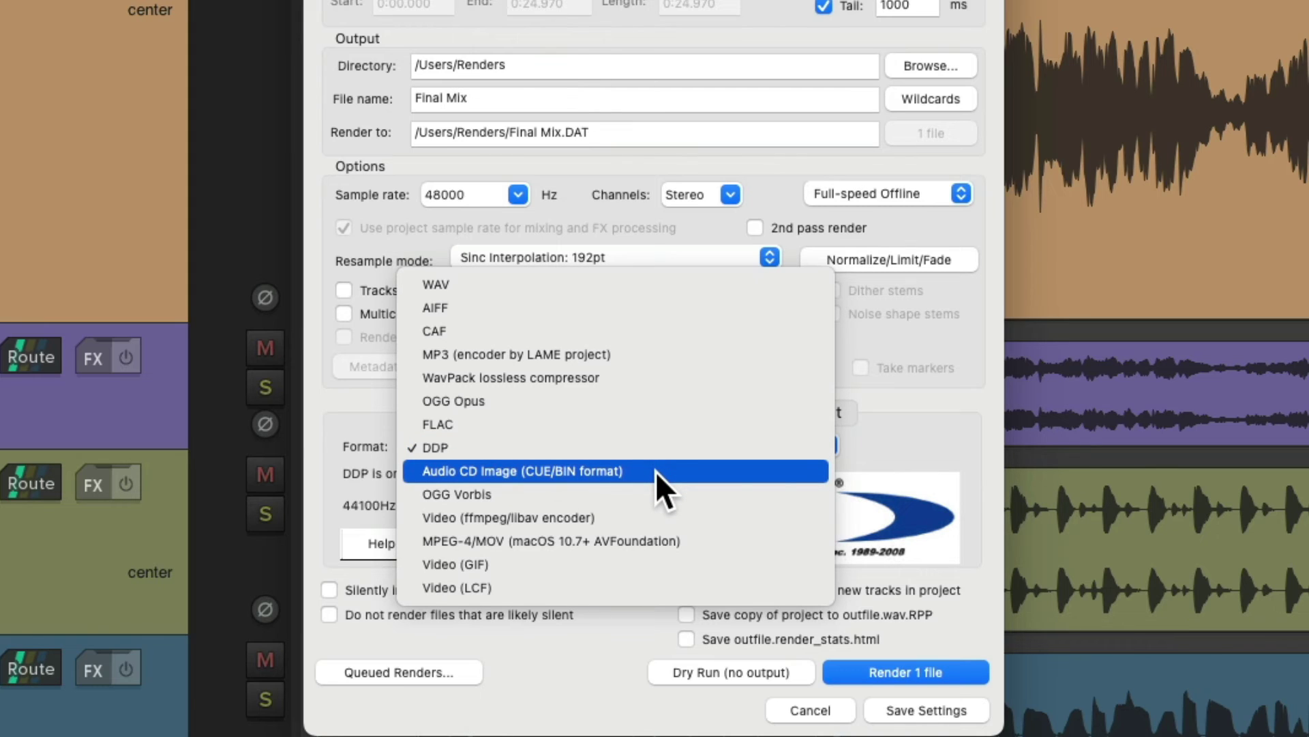
Render an Audio CD Image (CUE/BIN) with markers defining new tracks.
left_click(656, 471)
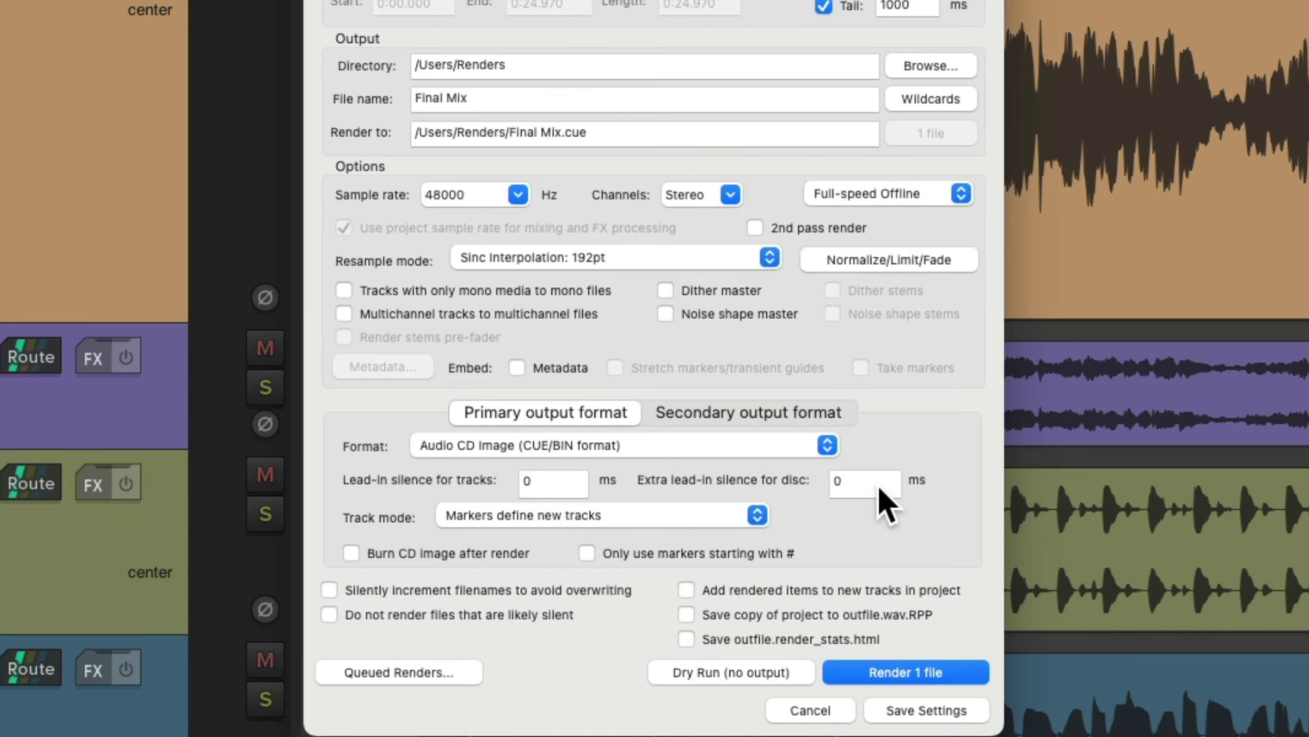
left_click(633, 518)
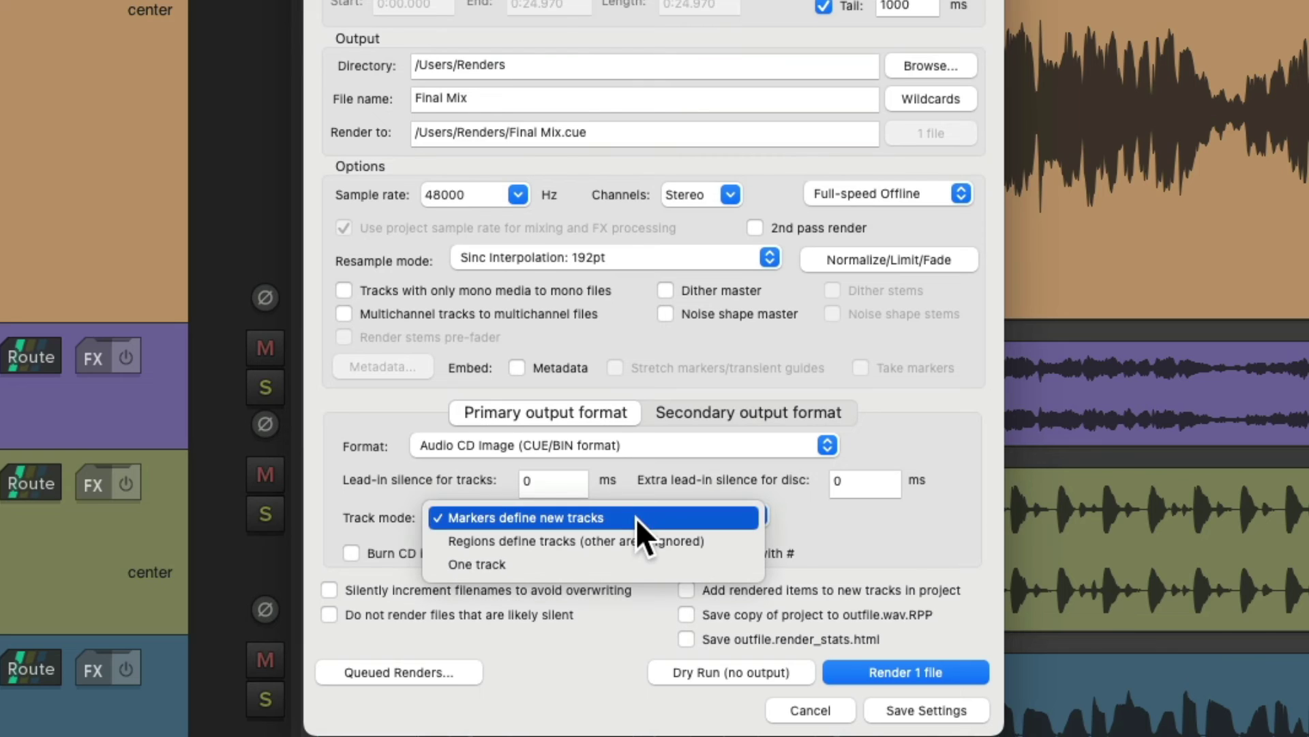
left_click(669, 486)
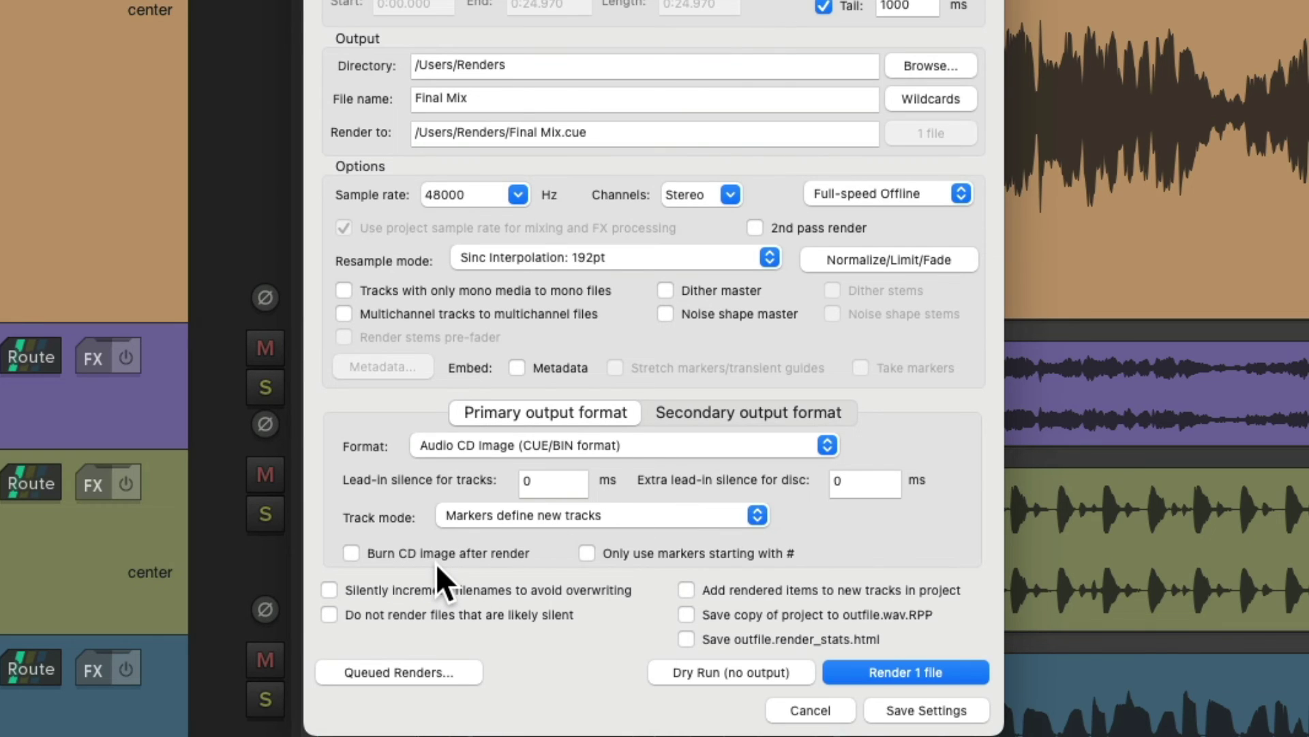
left_click(863, 673)
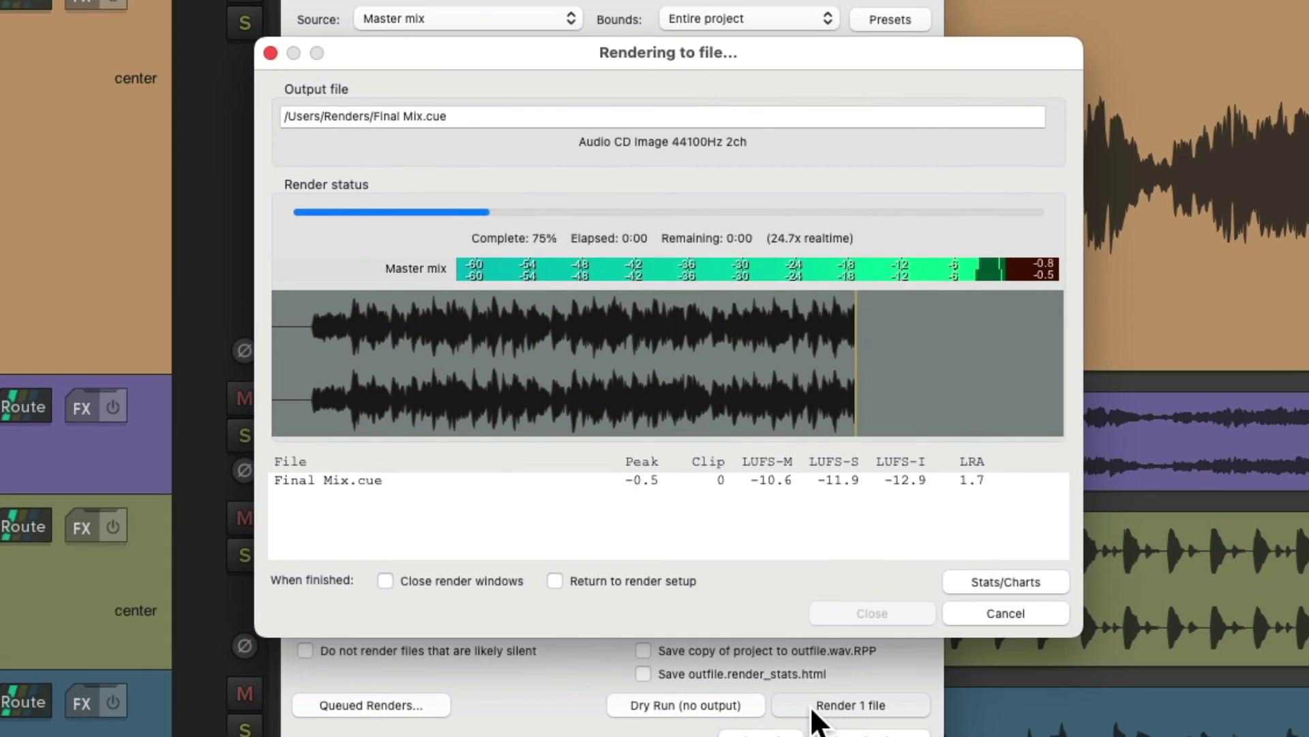
Check Final Mix.bin (4.4 MB) and Final Mix.cue in the Renders folder.
left_click(497, 608)
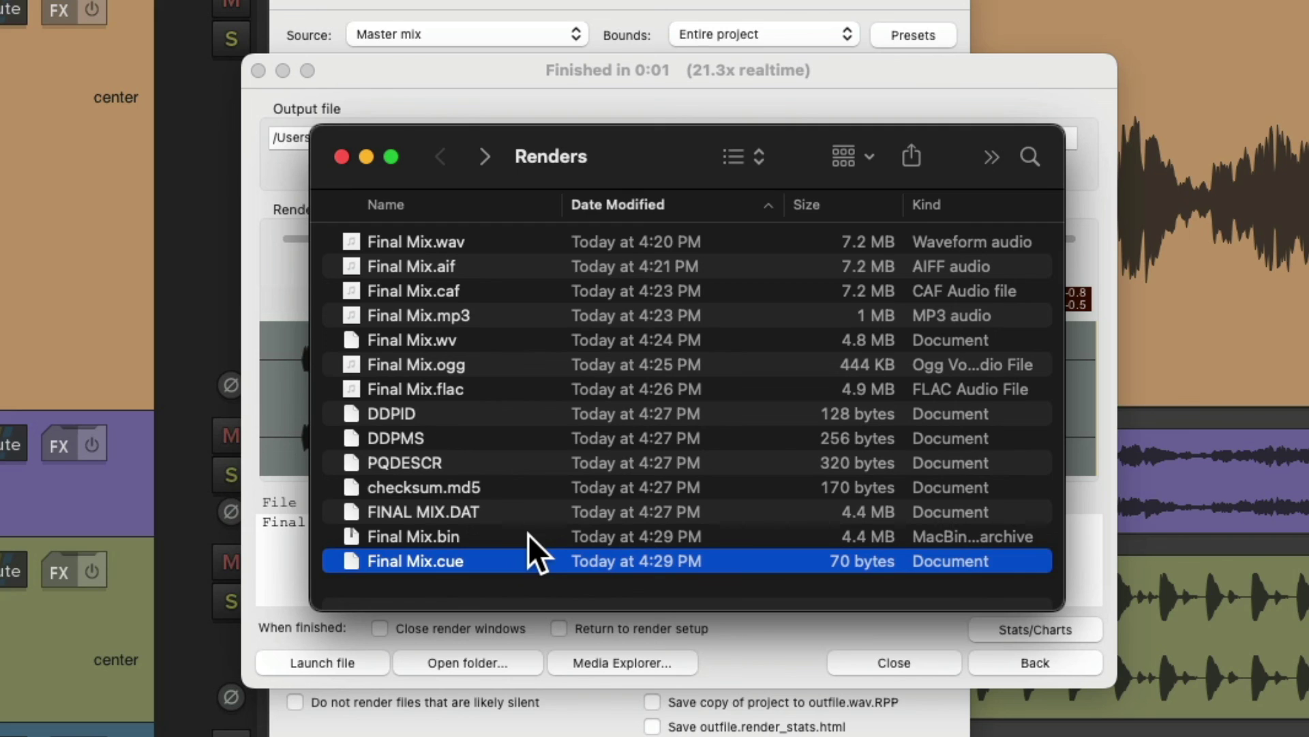
left_click(508, 535)
left_click(523, 556)
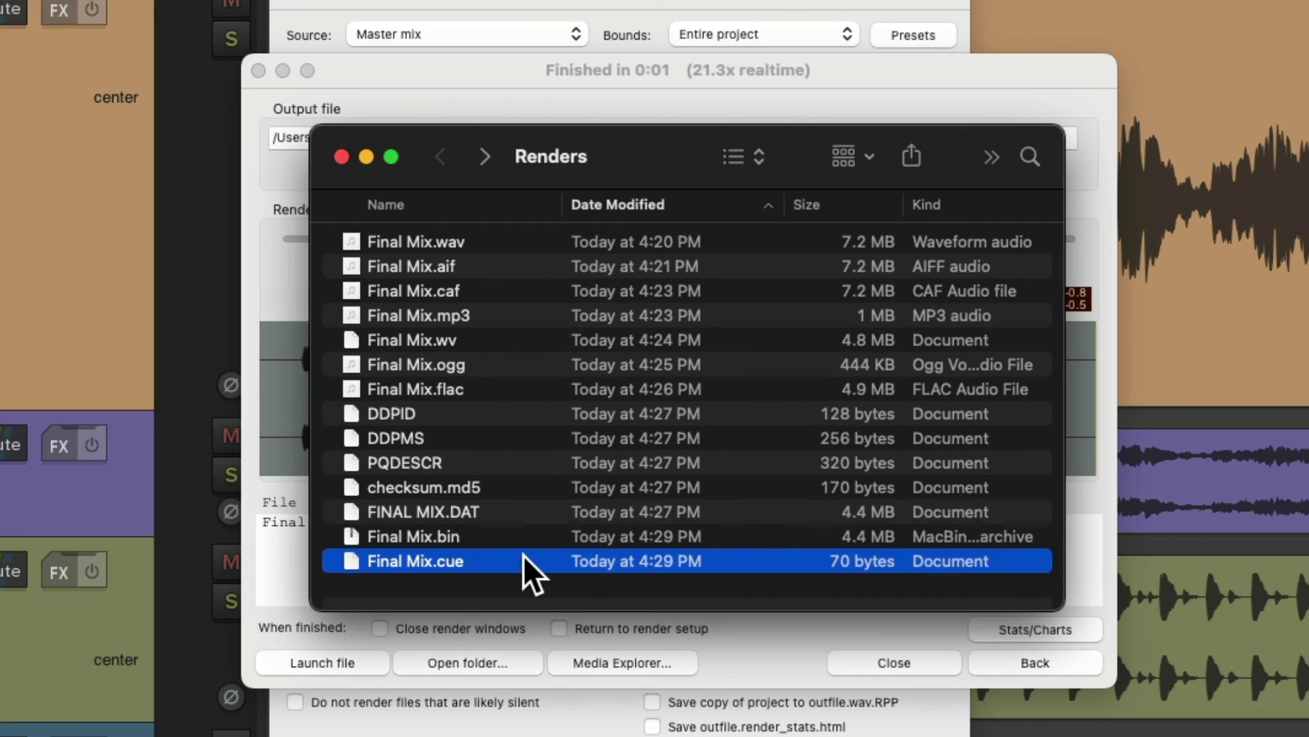